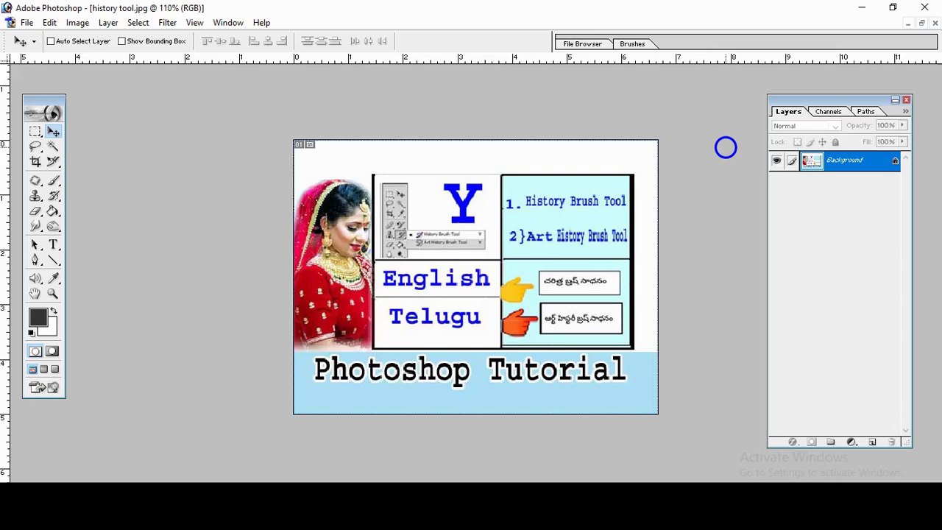
# Step: Close the history tool.jpg title image and maximize the minimized 2.jpg portrait
pyautogui.scroll(1, 725, 181)
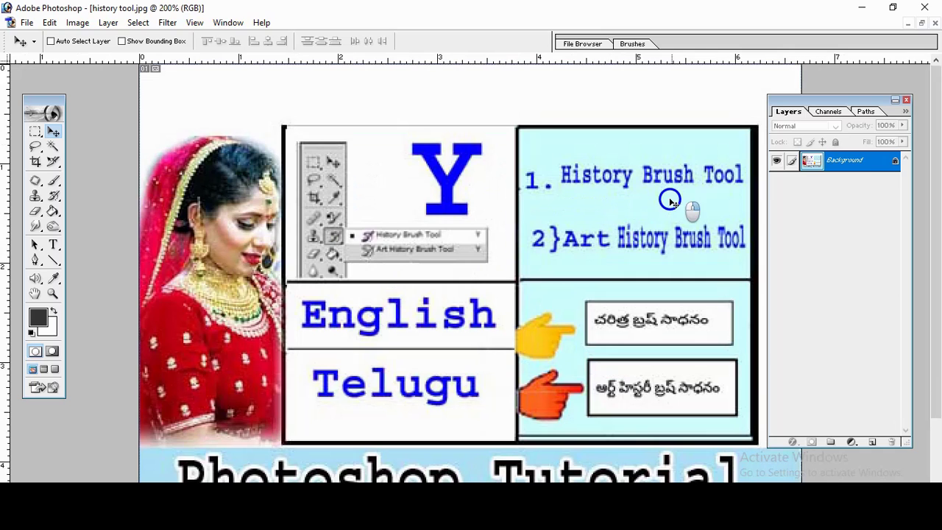
pyautogui.scroll(-1, 656, 210)
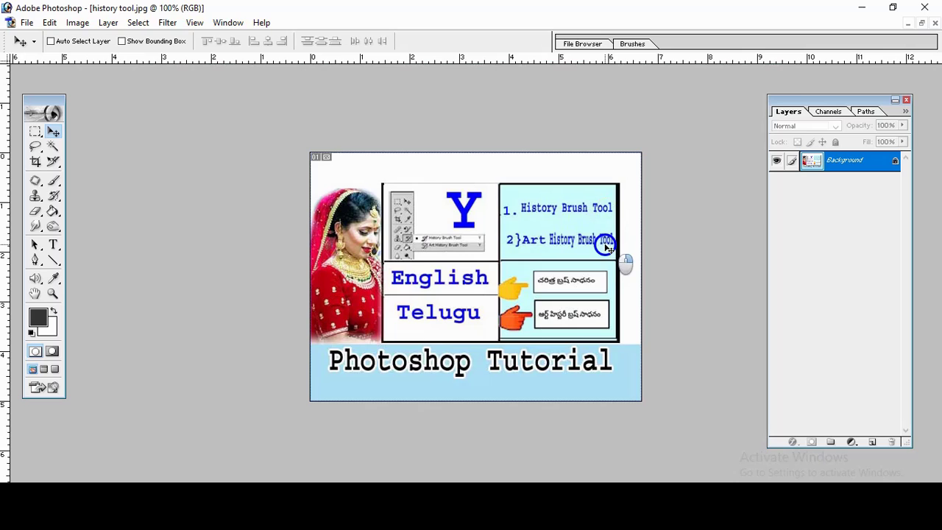
pyautogui.scroll(1, 606, 248)
pyautogui.scroll(1, 607, 248)
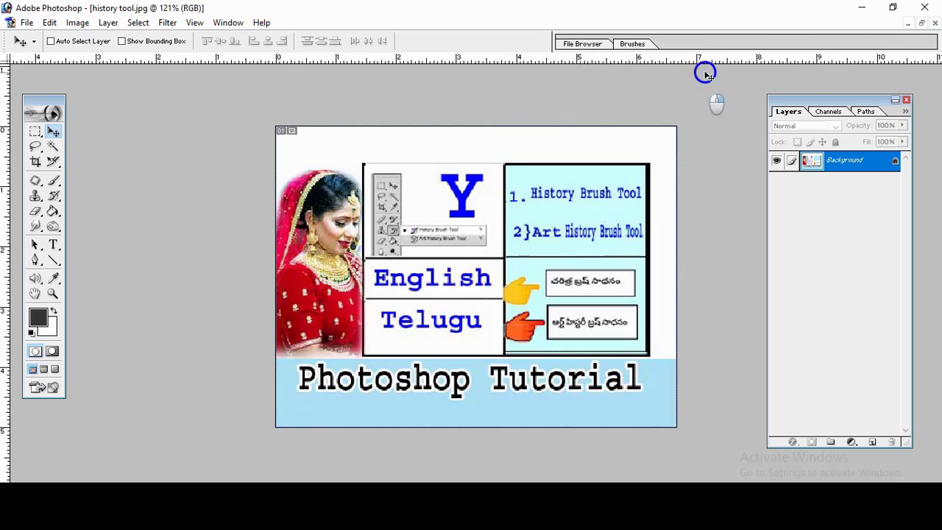
pyautogui.click(921, 22)
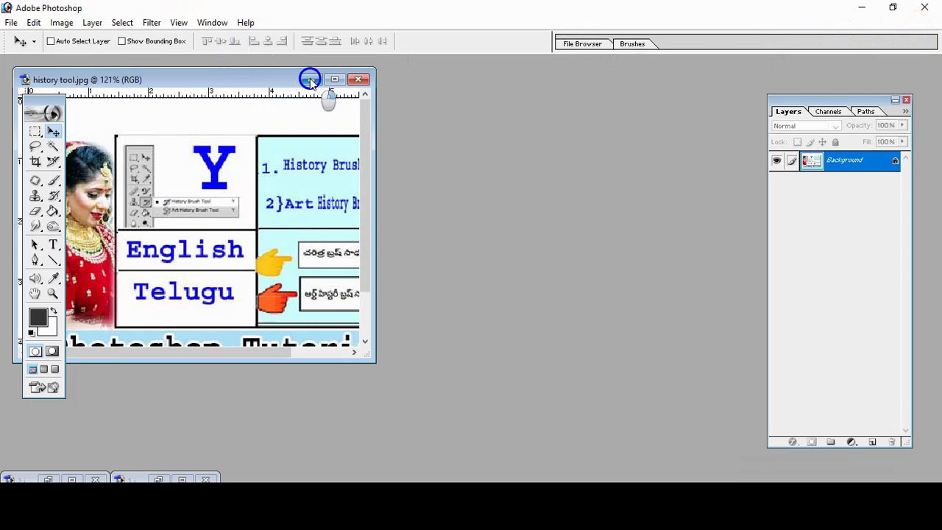
pyautogui.click(361, 78)
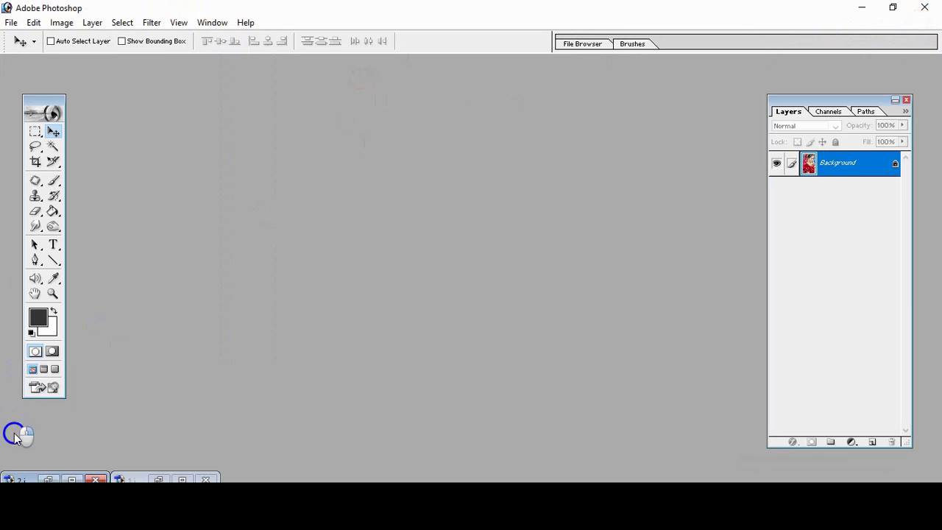
pyautogui.doubleClick(33, 477)
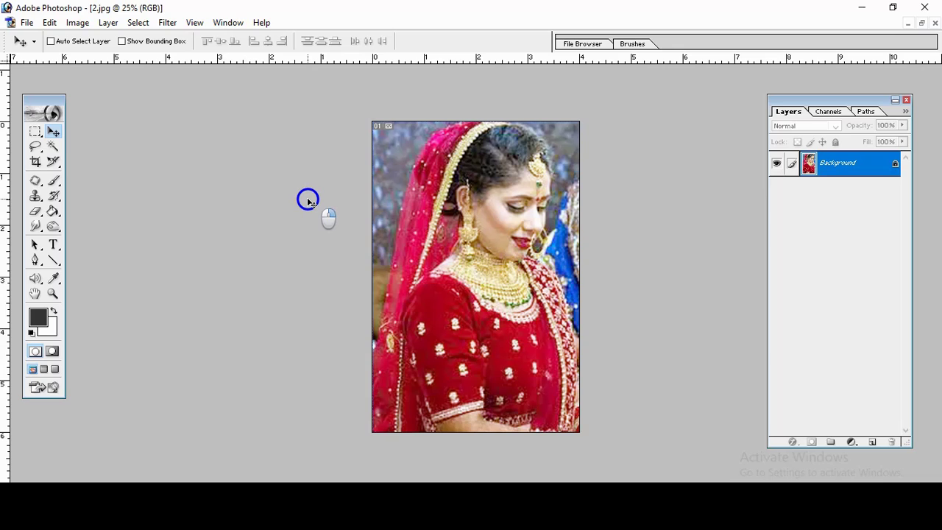
pyautogui.scroll(1, 153, 103)
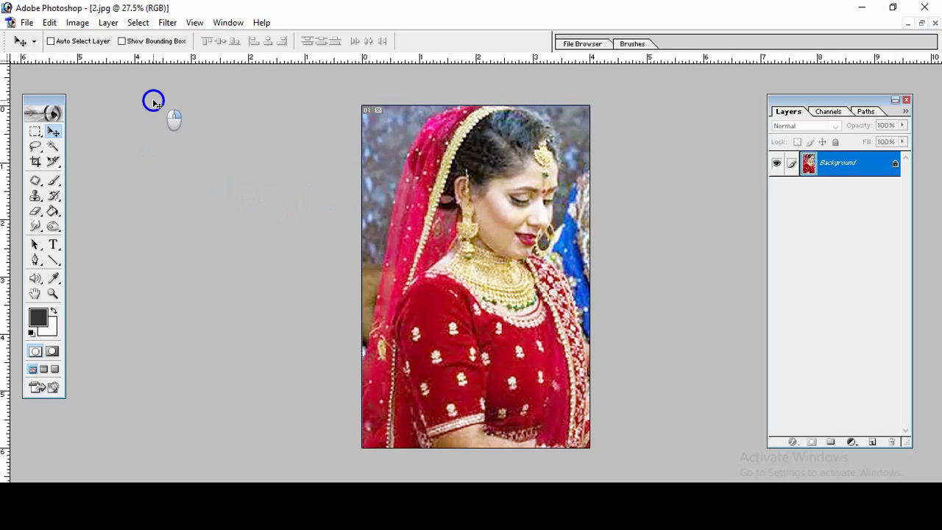
pyautogui.hotkey('ctrl', 'shift', 'u')
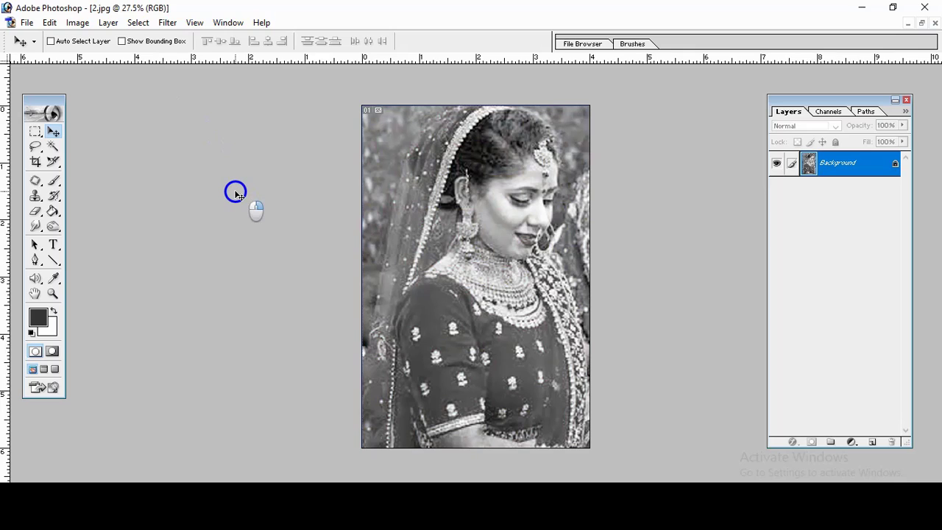
pyautogui.hotkey('ctrl', 'z')
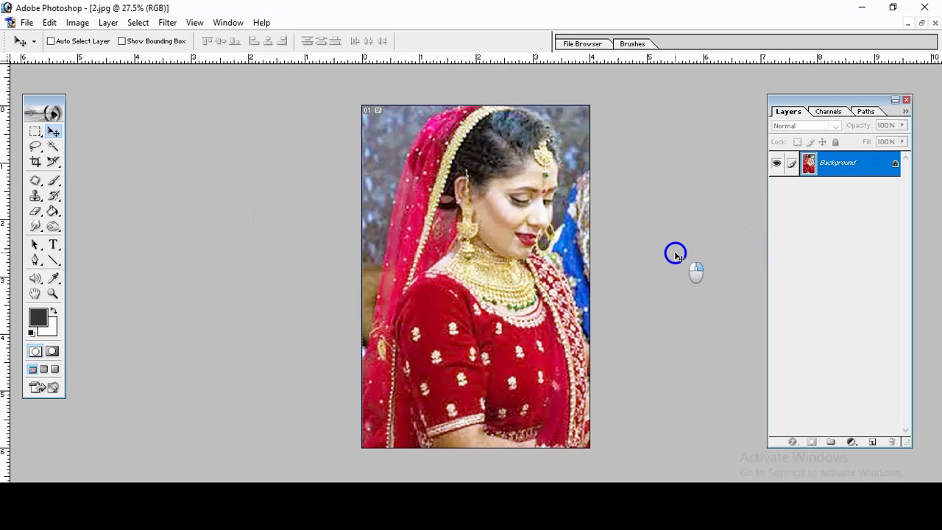
pyautogui.press('F7')
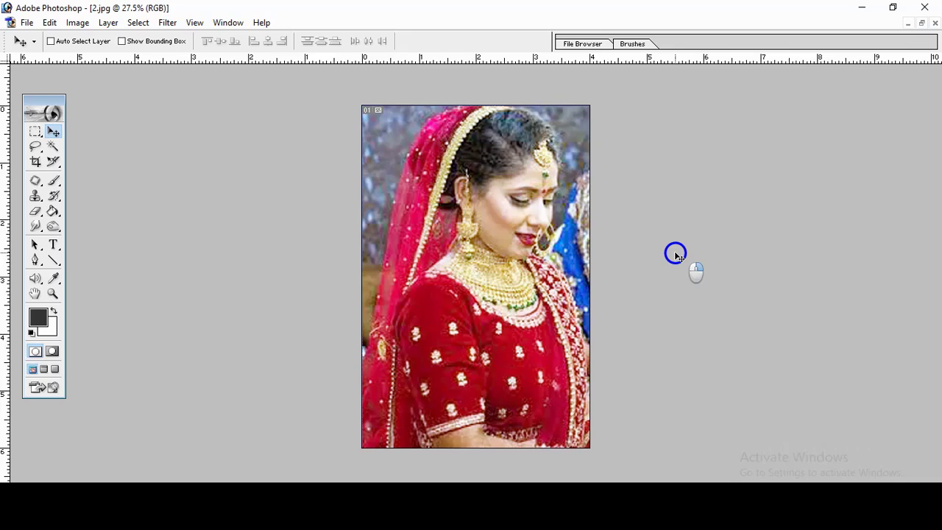
pyautogui.press('F7')
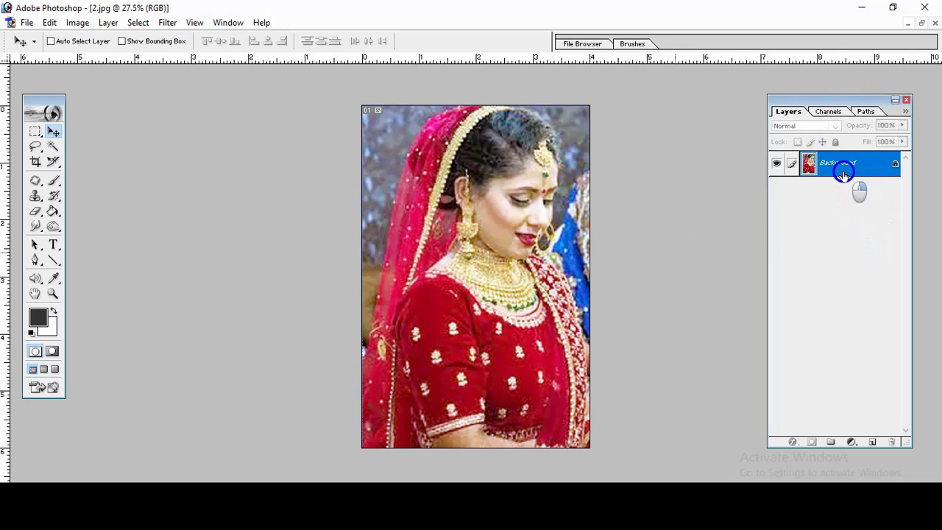
pyautogui.doubleClick(844, 164)
# Step: Duplicate the Background layer as 'y tool' and leave y tool as the active layer
pyautogui.rightClick(844, 166)
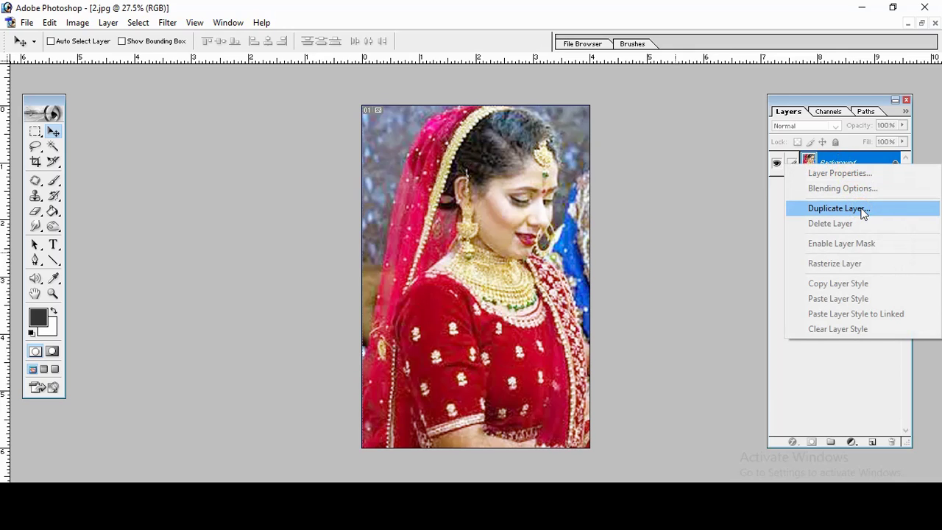
pyautogui.click(839, 208)
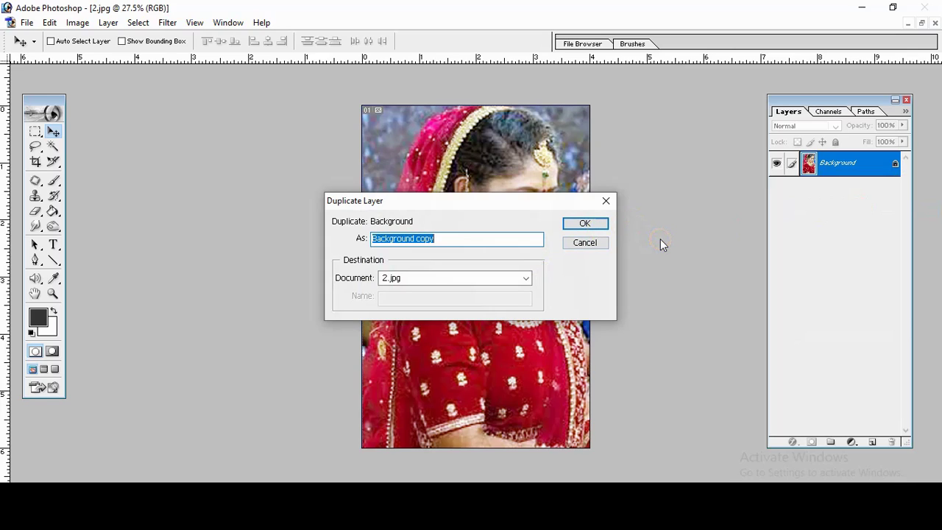
pyautogui.press('BackSpace')
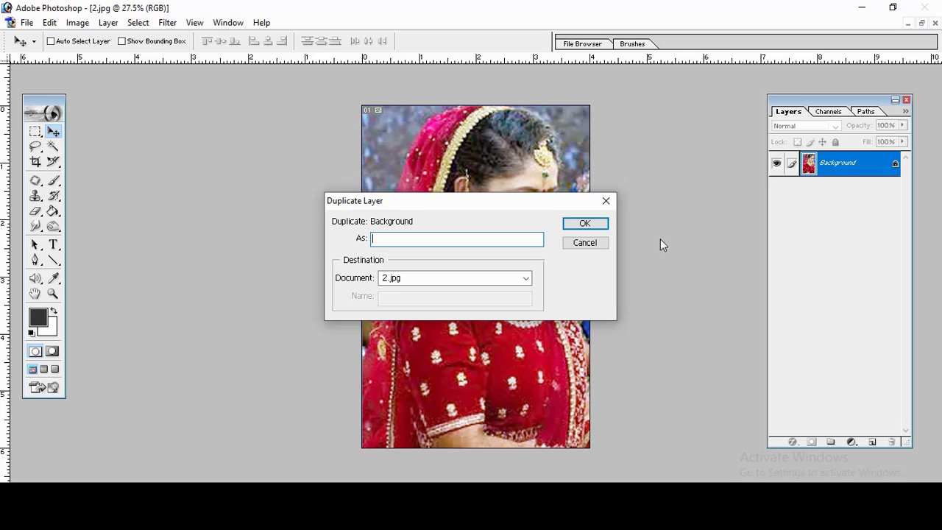
pyautogui.write('y tool')
pyautogui.click(584, 224)
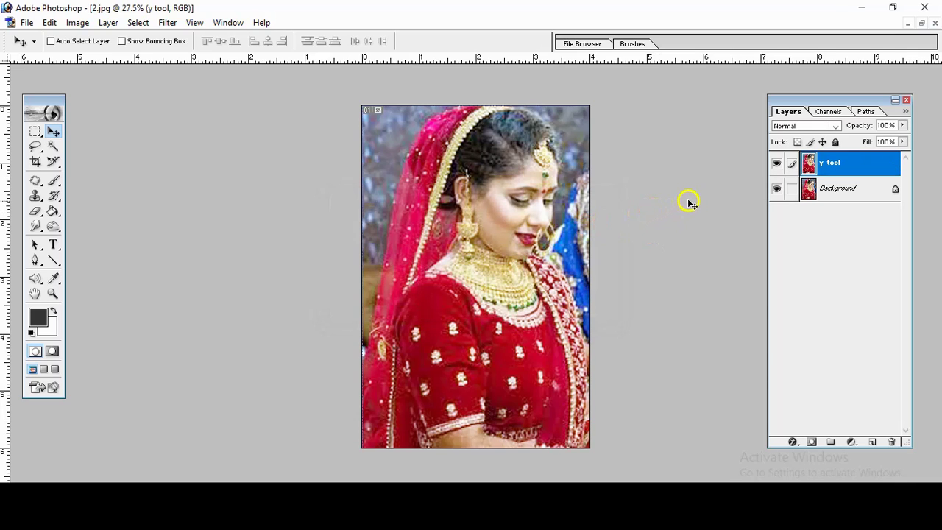
pyautogui.click(856, 190)
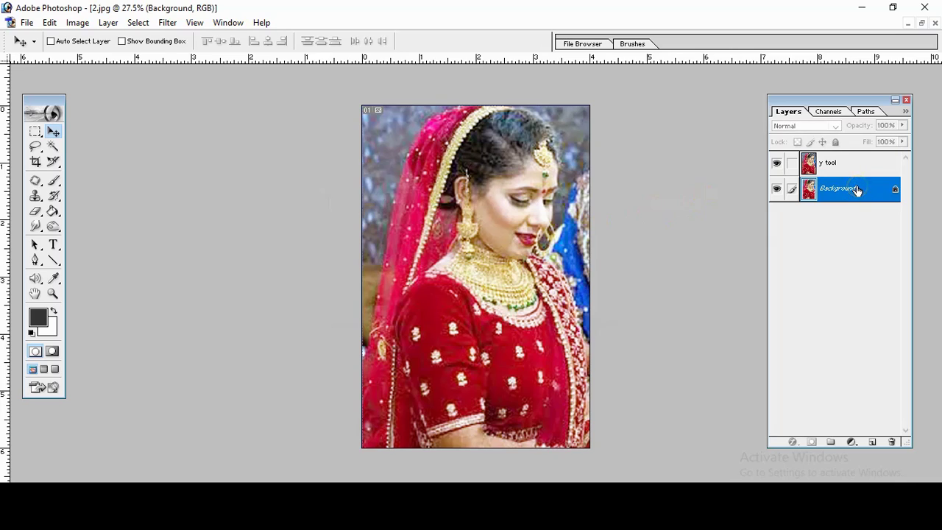
pyautogui.click(852, 168)
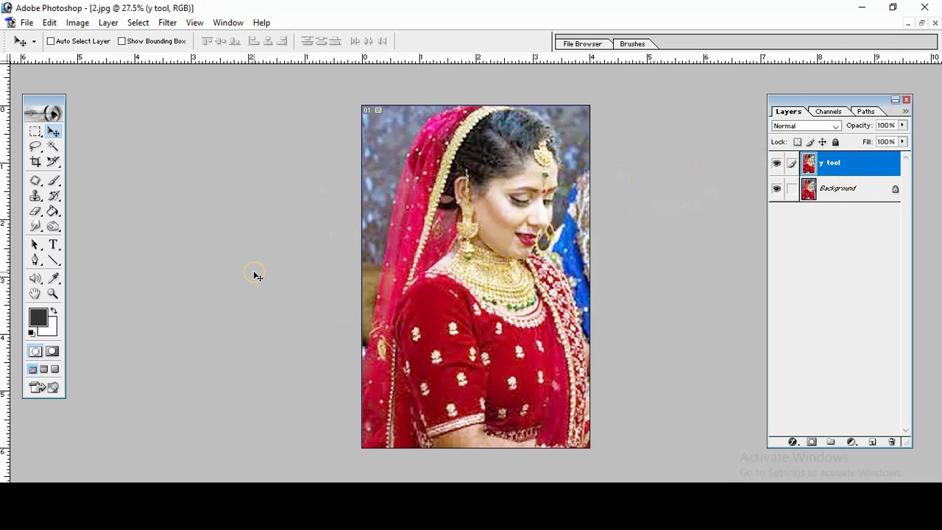
# Step: Select the plain History Brush Tool from its flyout
pyautogui.click(56, 199)
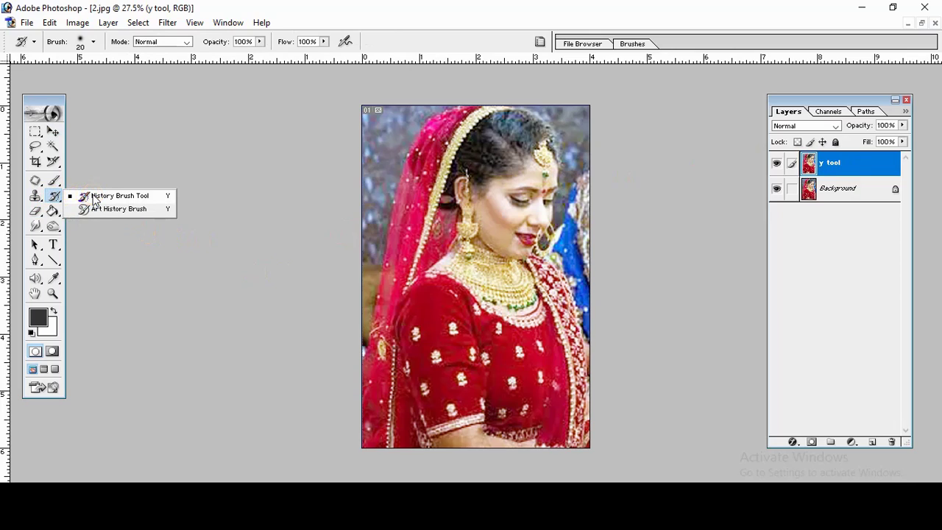
pyautogui.moveTo(94, 198); pyautogui.dragTo(109, 201)
pyautogui.click(108, 198)
pyautogui.click(412, 189)
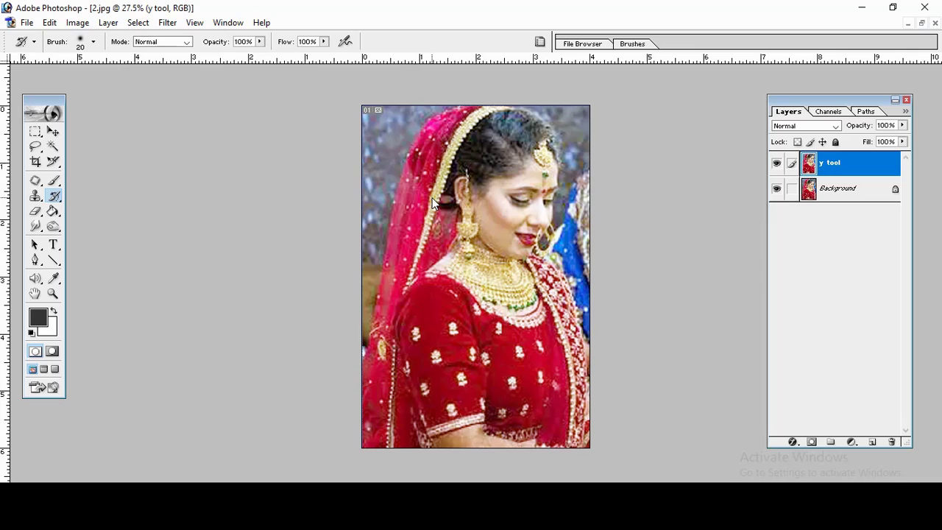
# Step: Desaturate the y tool layer to grayscale and zoom in on the necklace
pyautogui.hotkey('ctrl', 'shift', 'u')
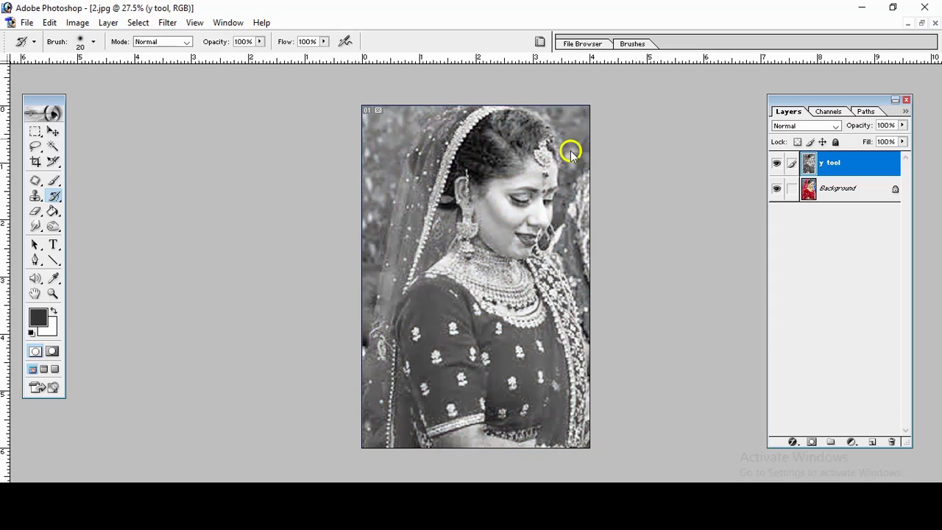
pyautogui.click(544, 299)
pyautogui.click(527, 296)
pyautogui.click(555, 287)
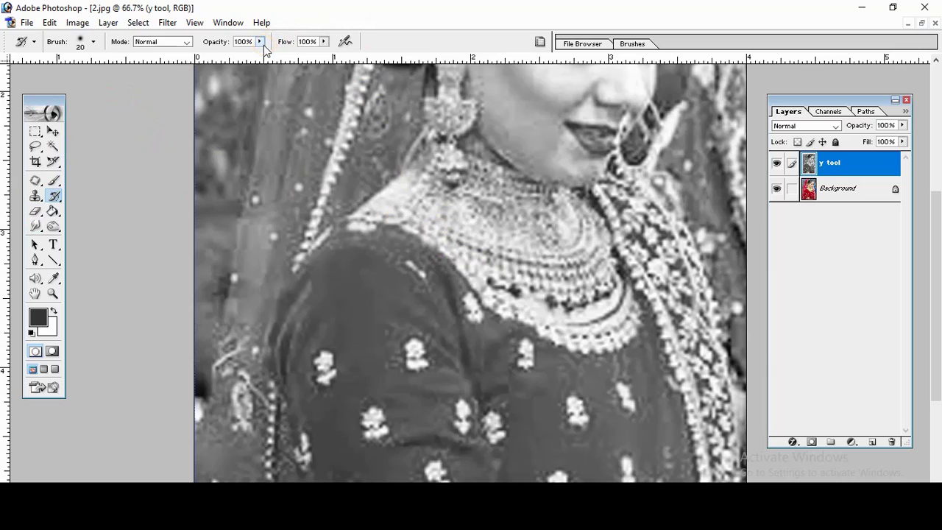
# Step: Paint gold colour back onto the necklace with a 100-size History Brush
pyautogui.press(']')
pyautogui.press(']')
pyautogui.press(']')
pyautogui.press(']')
pyautogui.press(']')
pyautogui.press(']')
pyautogui.press(']')
pyautogui.press(']')
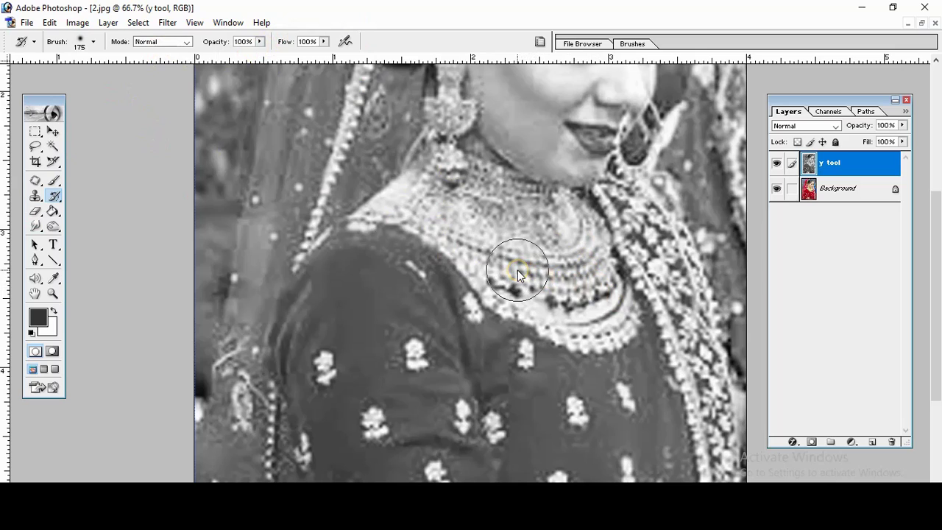
pyautogui.press('[')
pyautogui.press('[')
pyautogui.click(487, 263)
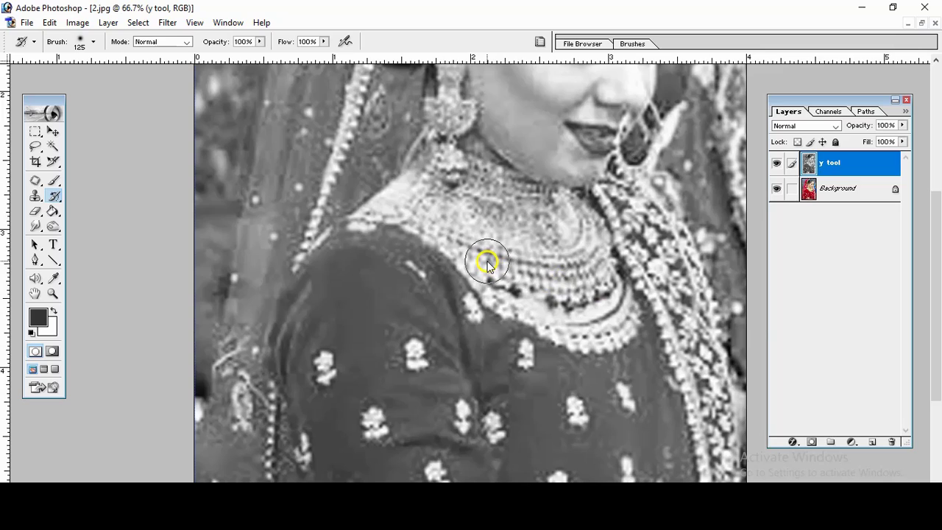
pyautogui.press('[')
pyautogui.click(484, 262)
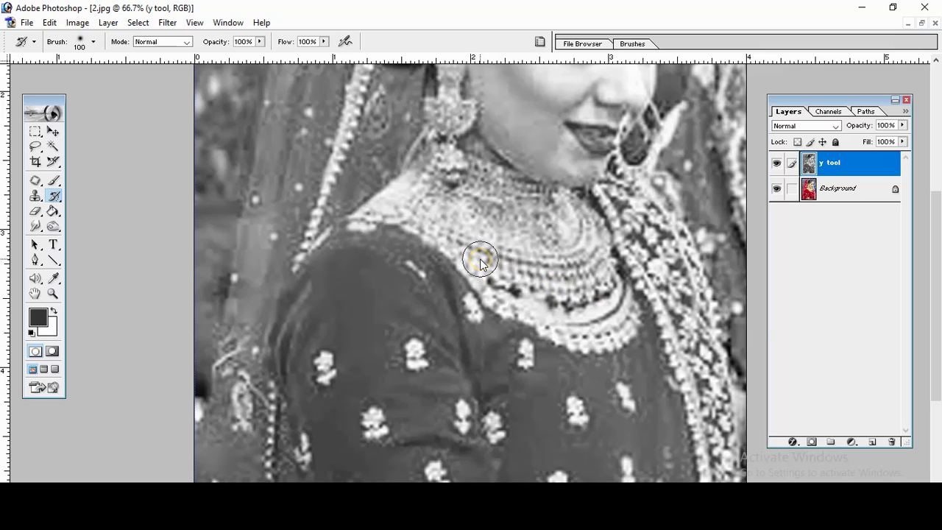
pyautogui.moveTo(480, 264)
pyautogui.mouseDown()
pyautogui.moveTo(571, 279)
pyautogui.moveTo(582, 267)
pyautogui.moveTo(530, 275)
pyautogui.moveTo(529, 284)
pyautogui.moveTo(601, 277)
pyautogui.moveTo(537, 297)
pyautogui.moveTo(535, 287)
pyautogui.moveTo(582, 292)
pyautogui.moveTo(605, 277)
pyautogui.moveTo(593, 267)
pyautogui.mouseUp()
# Step: Restore the earring and its lower drop to gold at brush size 70
pyautogui.press('[')
pyautogui.press('[')
pyautogui.press('[')
pyautogui.press('[')
pyautogui.press('[')
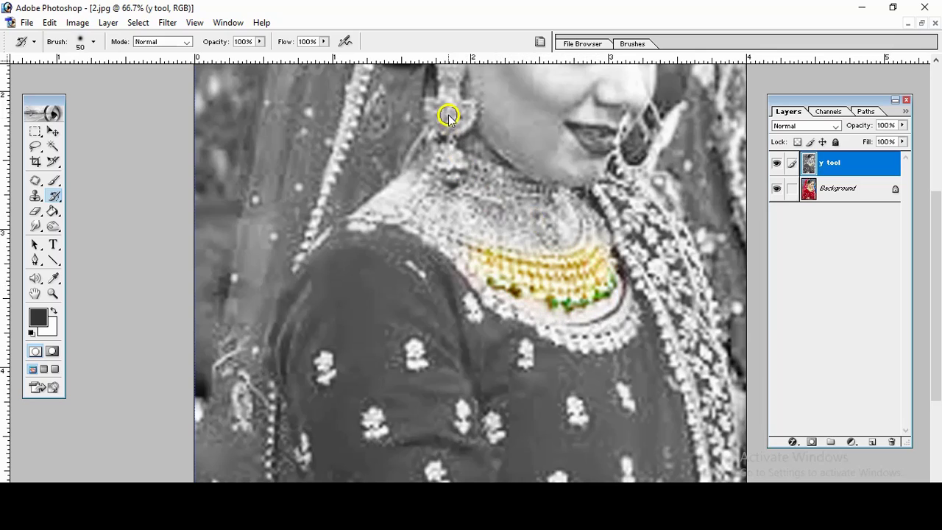
pyautogui.moveTo(448, 115)
pyautogui.mouseDown()
pyautogui.moveTo(432, 105)
pyautogui.moveTo(454, 111)
pyautogui.moveTo(455, 133)
pyautogui.mouseUp()
pyautogui.click(452, 141)
pyautogui.moveTo(444, 165)
pyautogui.mouseDown()
pyautogui.moveTo(450, 176)
pyautogui.moveTo(506, 194)
pyautogui.moveTo(478, 184)
pyautogui.moveTo(500, 183)
pyautogui.moveTo(479, 169)
pyautogui.moveTo(486, 162)
pyautogui.moveTo(462, 164)
pyautogui.moveTo(492, 191)
pyautogui.moveTo(426, 217)
pyautogui.moveTo(471, 204)
pyautogui.moveTo(422, 194)
pyautogui.moveTo(485, 225)
pyautogui.moveTo(511, 227)
pyautogui.moveTo(520, 202)
pyautogui.moveTo(557, 218)
pyautogui.moveTo(520, 237)
pyautogui.moveTo(564, 235)
pyautogui.moveTo(478, 228)
pyautogui.moveTo(456, 213)
pyautogui.moveTo(510, 269)
pyautogui.moveTo(572, 272)
pyautogui.moveTo(576, 238)
pyautogui.moveTo(560, 209)
pyautogui.mouseUp()
# Step: Set the brush to size 50 and zoom in closer on the face
pyautogui.press(']')
pyautogui.press(']')
pyautogui.press(']')
pyautogui.press(']')
pyautogui.scroll(1, 563, 211)
pyautogui.scroll(2, 566, 212)
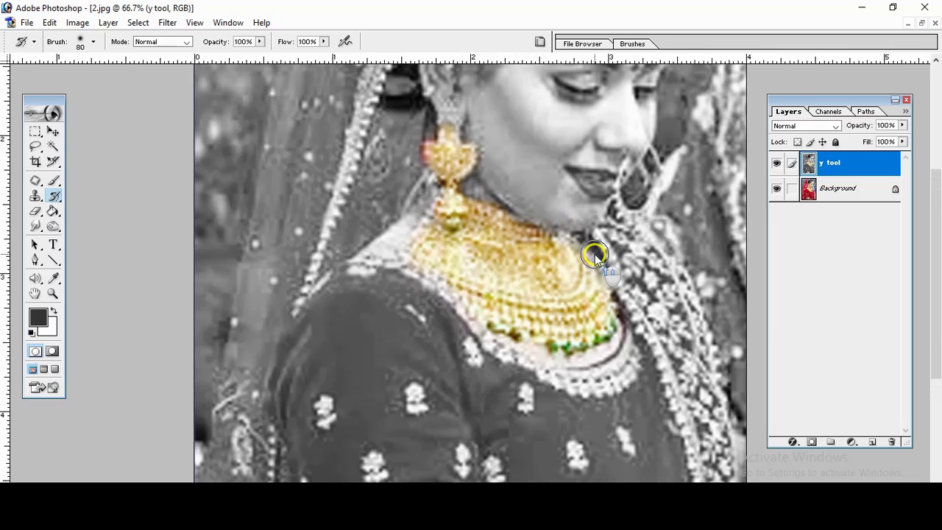
pyautogui.scroll(2, 595, 252)
pyautogui.keyDown('ctrl'); pyautogui.click(604, 269); pyautogui.keyUp('ctrl')
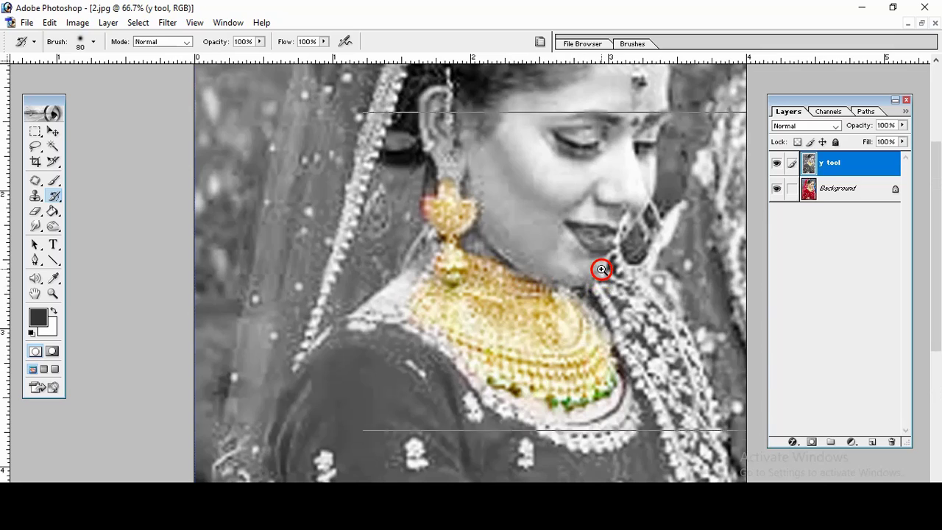
# Step: Paint red back onto the lower lip with a size-20 History Brush
pyautogui.press('[')
pyautogui.press('[')
pyautogui.press('[')
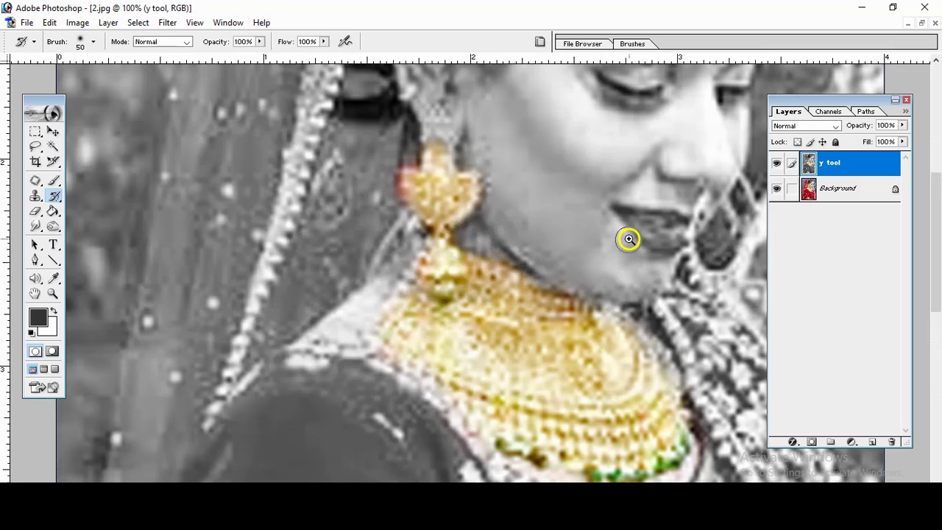
pyautogui.moveTo(631, 219)
pyautogui.mouseDown()
pyautogui.moveTo(673, 251)
pyautogui.moveTo(671, 233)
pyautogui.moveTo(660, 225)
pyautogui.moveTo(655, 236)
pyautogui.moveTo(664, 227)
pyautogui.moveTo(654, 220)
pyautogui.moveTo(618, 214)
pyautogui.moveTo(687, 223)
pyautogui.moveTo(669, 248)
pyautogui.moveTo(683, 227)
pyautogui.moveTo(645, 229)
pyautogui.moveTo(620, 213)
pyautogui.moveTo(673, 225)
pyautogui.moveTo(668, 244)
pyautogui.moveTo(654, 235)
pyautogui.mouseUp()
pyautogui.press(']')
pyautogui.press(']')
pyautogui.press('[')
pyautogui.press('[')
# Step: Zoom in on the head and paint gold back onto the forehead ornament at size 50
pyautogui.keyDown('alt'); pyautogui.click(653, 235); pyautogui.keyUp('alt')
pyautogui.keyDown('alt'); pyautogui.click(645, 270); pyautogui.keyUp('alt')
pyautogui.keyDown('alt'); pyautogui.click(582, 306); pyautogui.keyUp('alt')
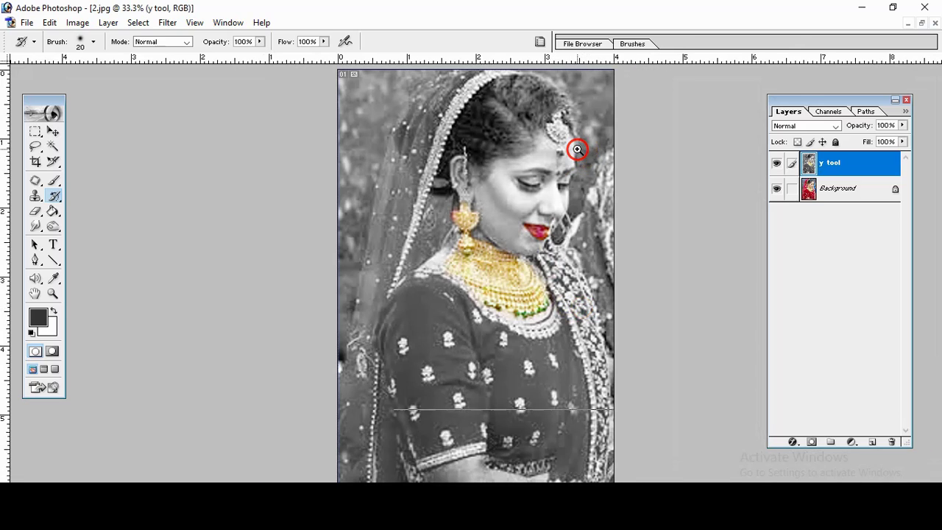
pyautogui.click(577, 149)
pyautogui.click(640, 150)
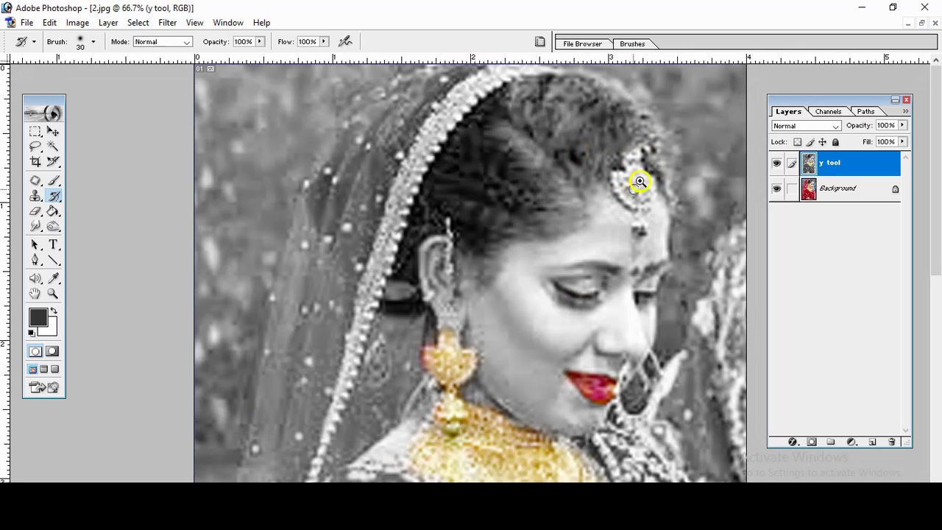
pyautogui.press(']')
pyautogui.press(']')
pyautogui.moveTo(626, 182); pyautogui.dragTo(616, 178)
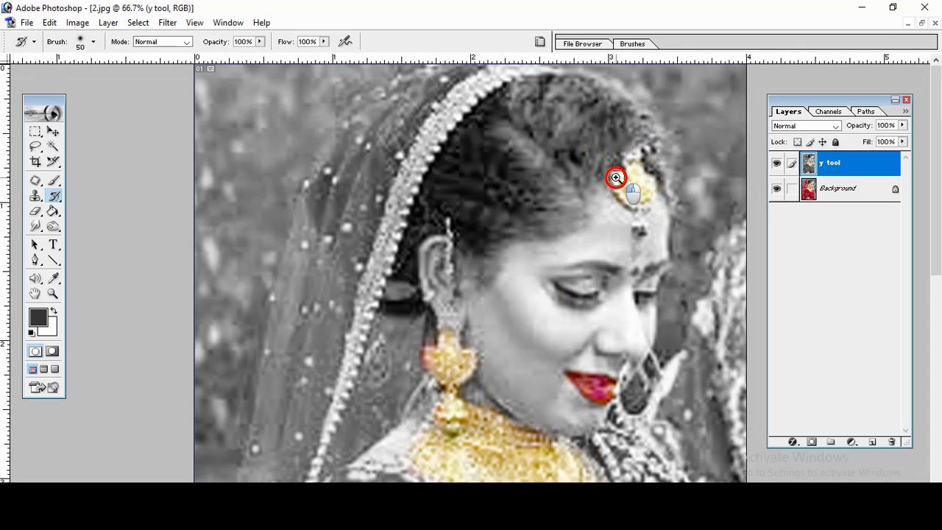
pyautogui.moveTo(616, 178); pyautogui.dragTo(644, 233)
pyautogui.press('[')
pyautogui.press('[')
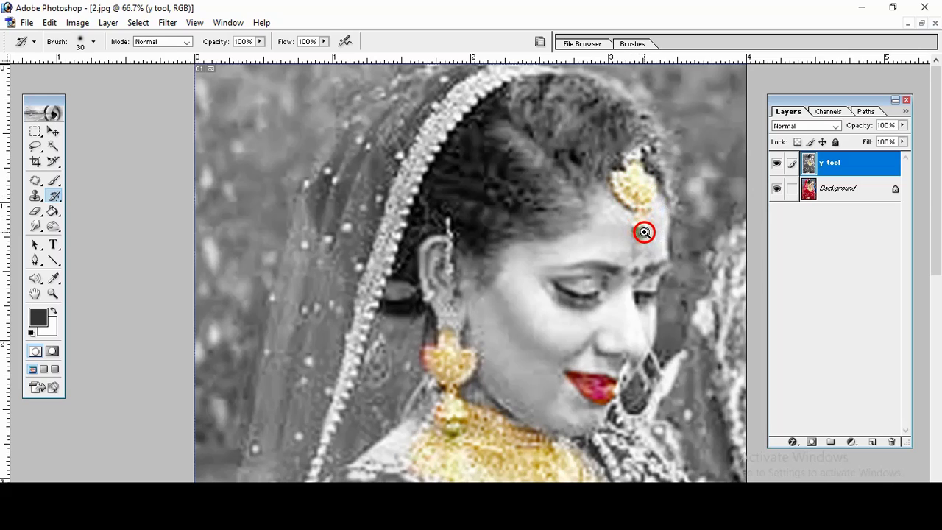
pyautogui.keyDown('ctrl'); pyautogui.click(644, 232); pyautogui.keyUp('ctrl')
# Step: Zoom out to the whole portrait, then undo a stray colour stroke on the veil
pyautogui.keyDown('ctrl'); pyautogui.keyDown('alt'); pyautogui.click(400, 295); pyautogui.keyUp('alt'); pyautogui.keyUp('ctrl')
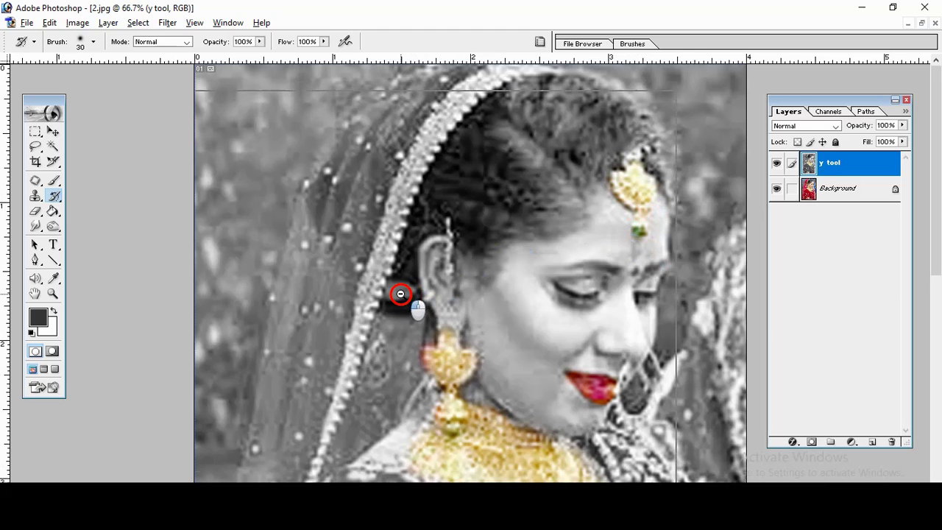
pyautogui.keyDown('ctrl'); pyautogui.keyDown('alt'); pyautogui.click(431, 296); pyautogui.keyUp('alt'); pyautogui.keyUp('ctrl')
pyautogui.keyDown('ctrl'); pyautogui.keyDown('alt'); pyautogui.click(441, 297); pyautogui.keyUp('alt'); pyautogui.keyUp('ctrl')
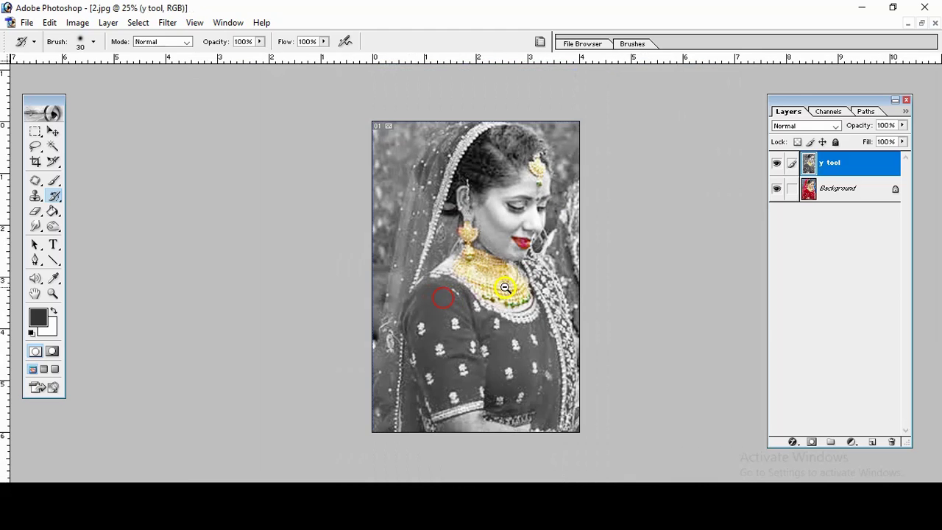
pyautogui.keyDown('ctrl'); pyautogui.click(505, 288); pyautogui.keyUp('ctrl')
pyautogui.keyDown('ctrl'); pyautogui.click(506, 290); pyautogui.keyUp('ctrl')
pyautogui.keyDown('ctrl'); pyautogui.keyDown('alt'); pyautogui.click(447, 297); pyautogui.keyUp('alt'); pyautogui.keyUp('ctrl')
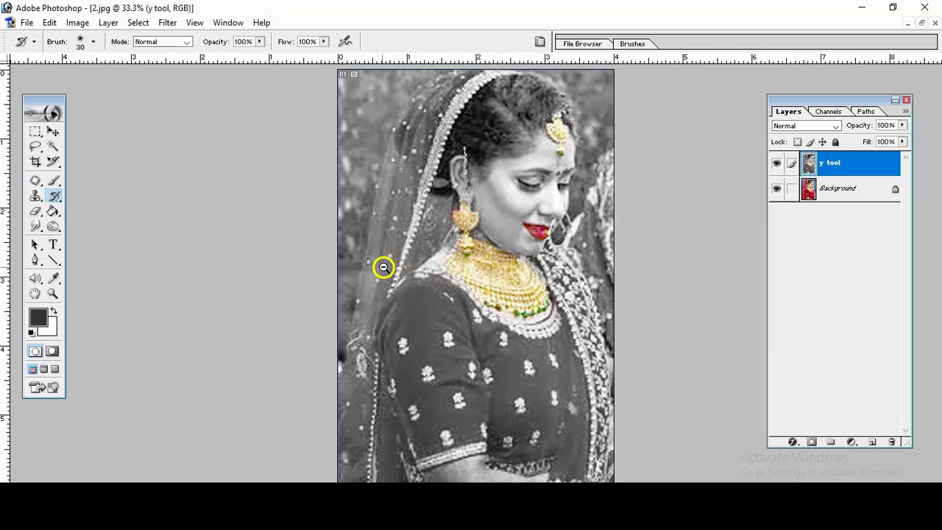
pyautogui.keyDown('ctrl'); pyautogui.keyDown('alt'); pyautogui.click(397, 272); pyautogui.keyUp('alt'); pyautogui.keyUp('ctrl')
pyautogui.moveTo(398, 272)
pyautogui.mouseDown()
pyautogui.moveTo(433, 140)
pyautogui.moveTo(429, 155)
pyautogui.mouseUp()
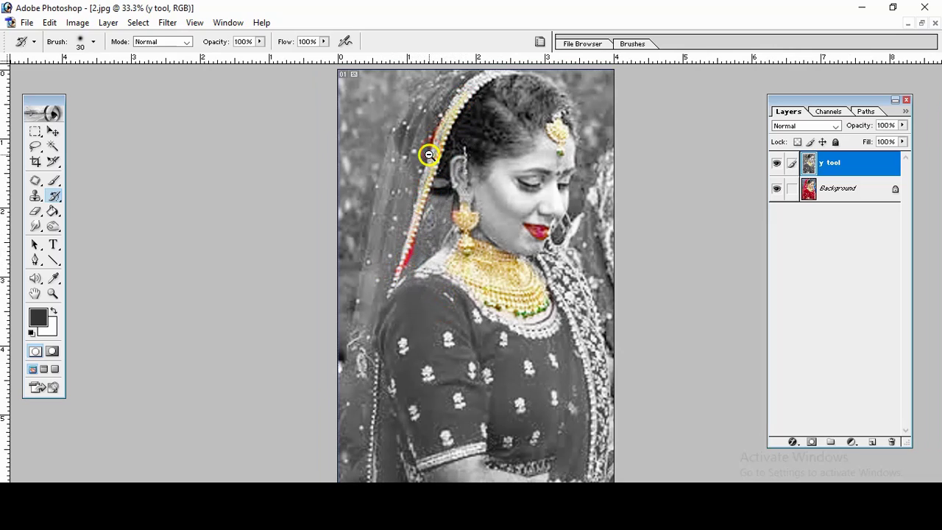
pyautogui.hotkey('ctrl', 'z')
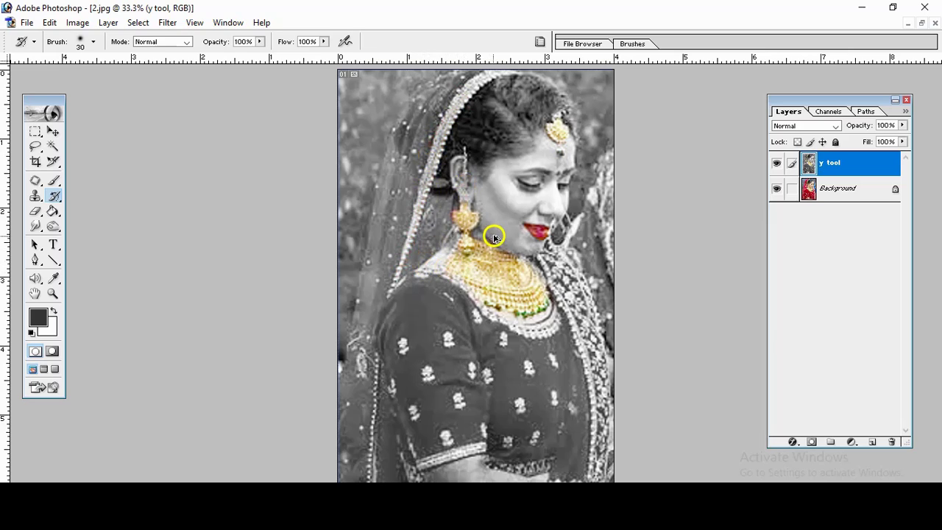
pyautogui.scroll(1, 499, 236)
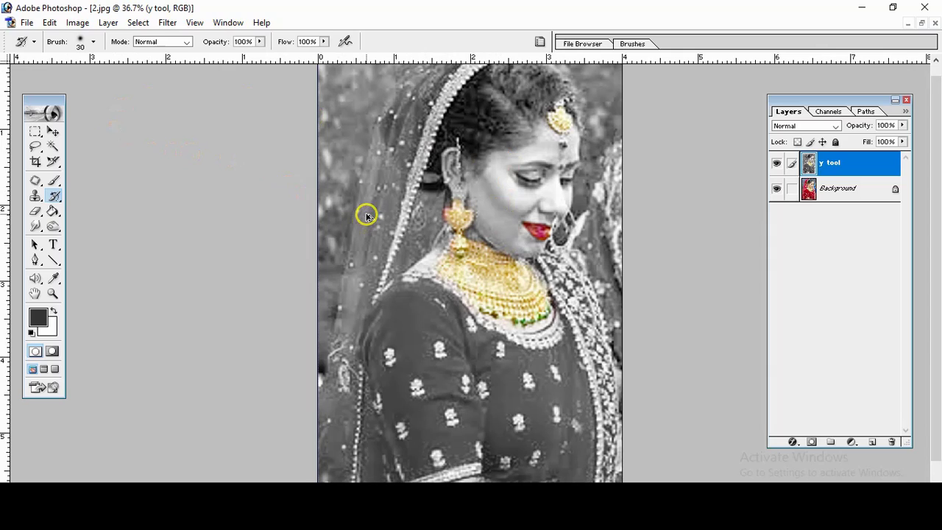
pyautogui.rightClick(55, 196)
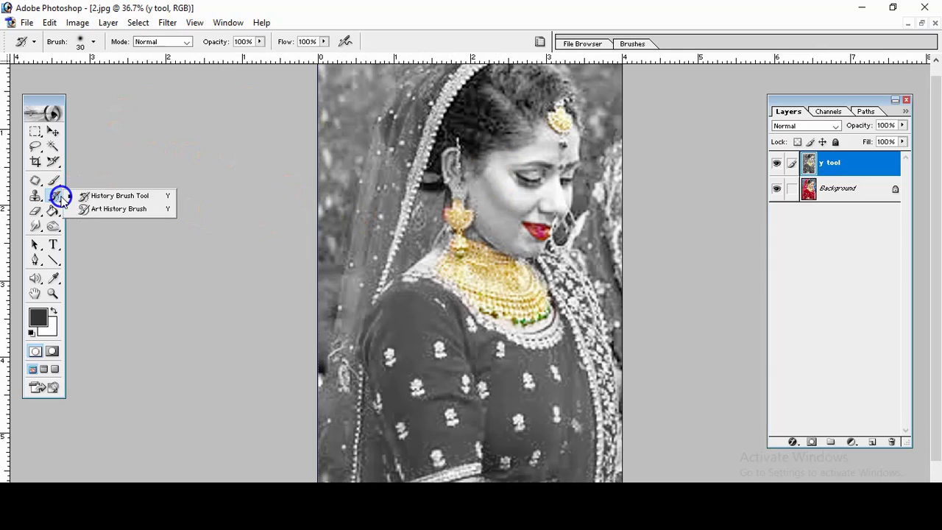
# Step: Reselect the plain History Brush, then close 2.jpg to bring up the save prompt
pyautogui.click(90, 197)
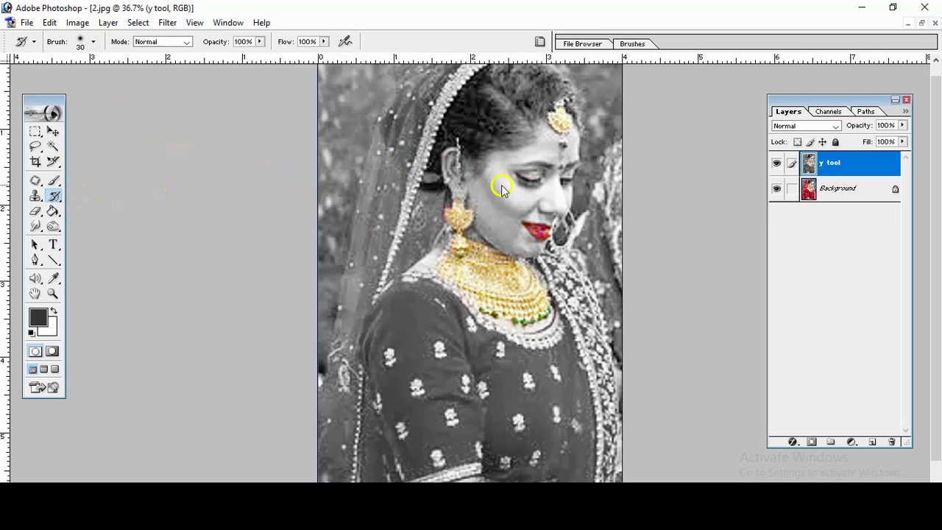
pyautogui.rightClick(54, 196)
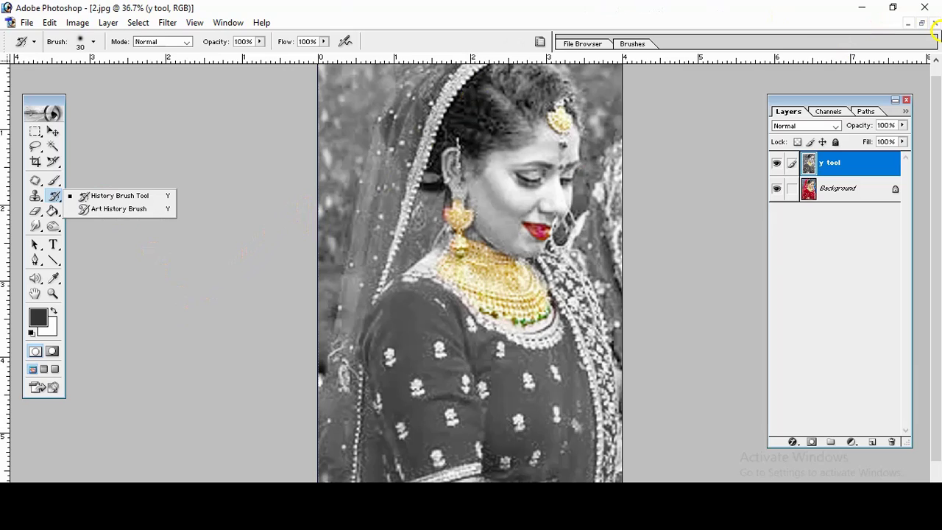
pyautogui.click(934, 23)
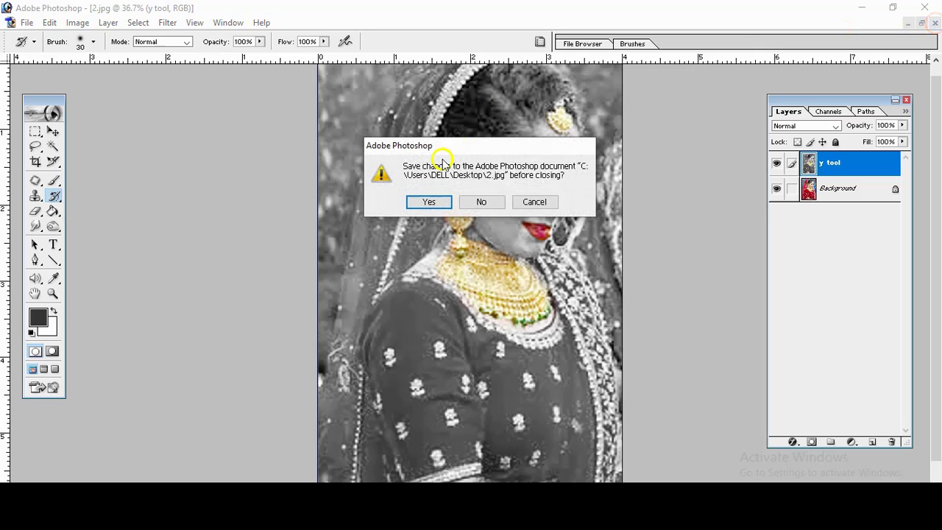
# Step: Discard 2.jpg's changes, maximize 1.jpg, and select the Art History Brush
pyautogui.click(482, 202)
pyautogui.doubleClick(40, 478)
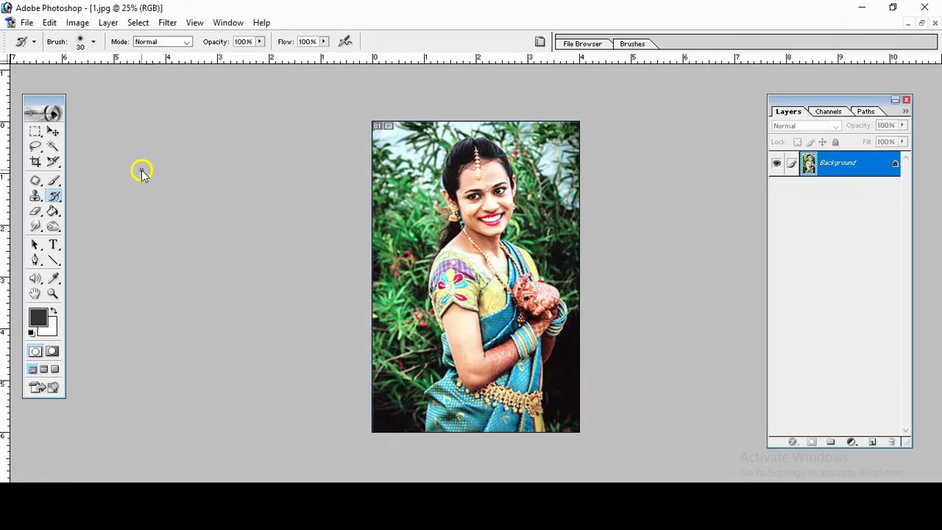
pyautogui.click(54, 197)
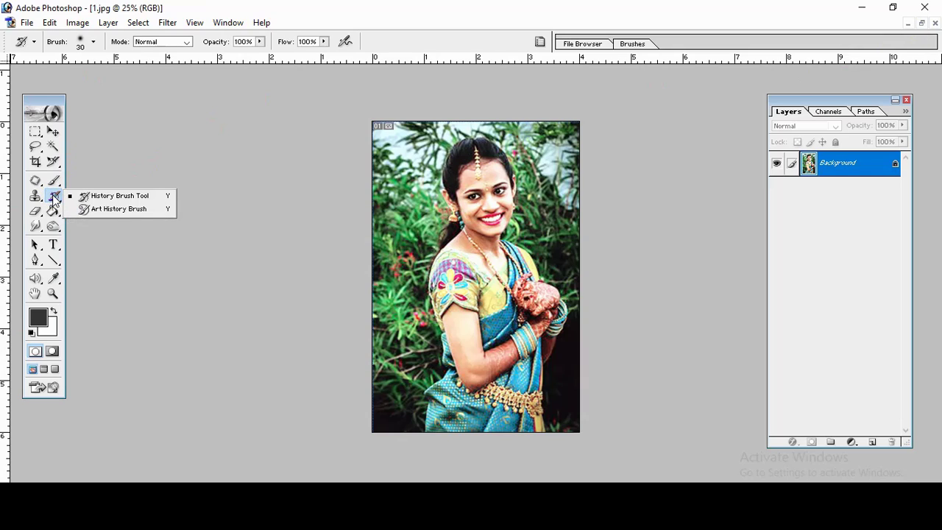
pyautogui.click(65, 196)
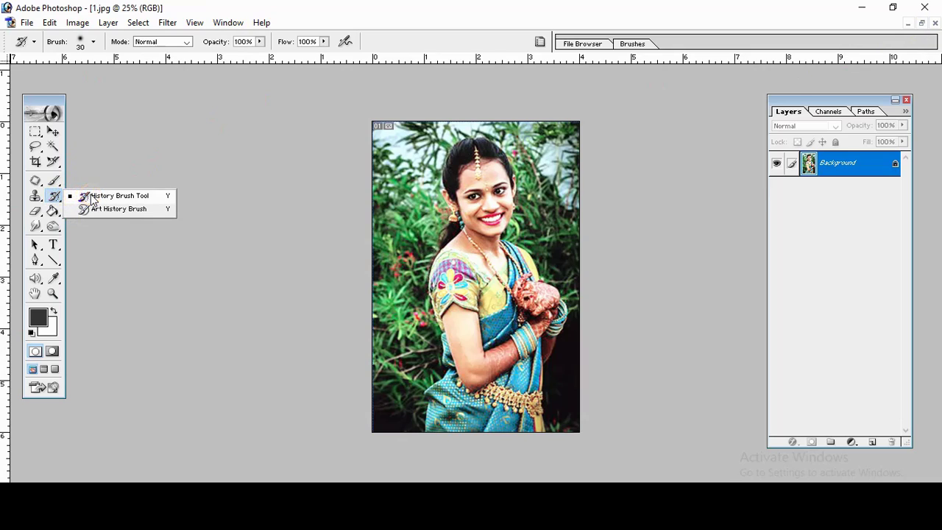
pyautogui.click(105, 197)
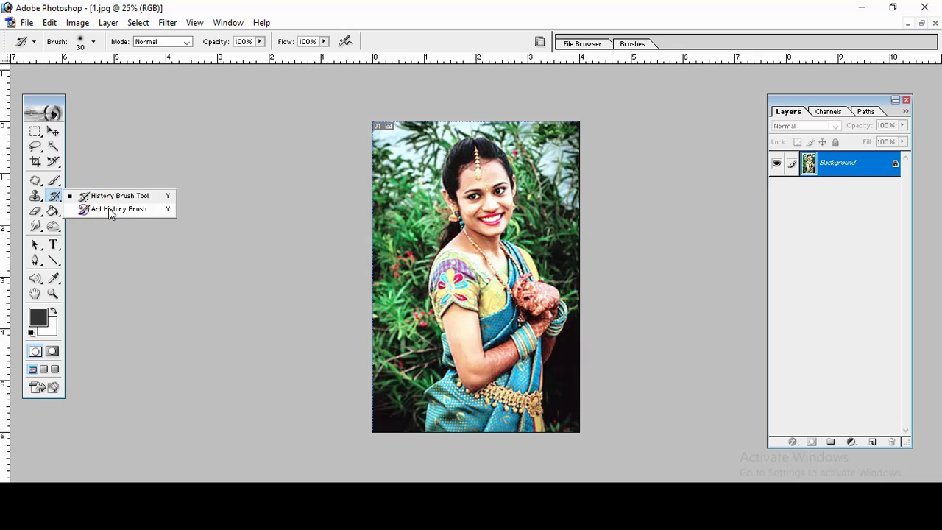
pyautogui.click(109, 210)
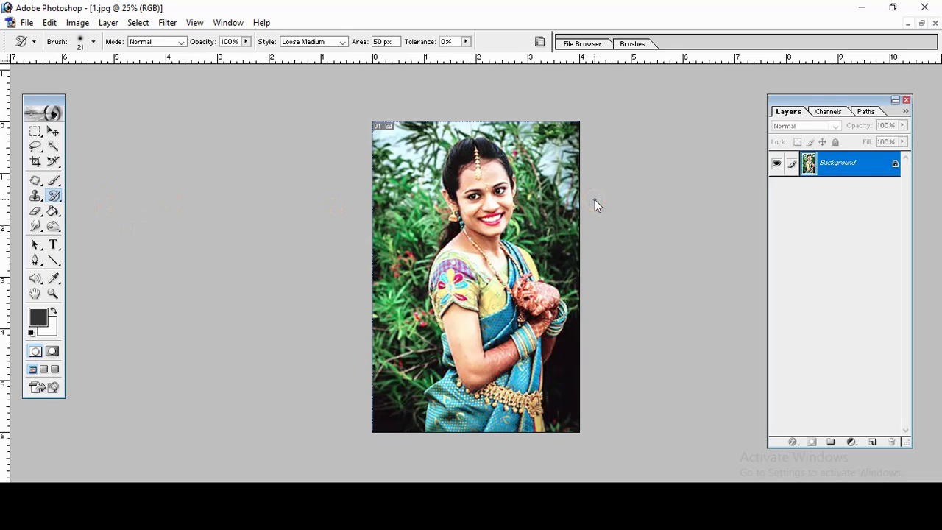
pyautogui.rightClick(852, 165)
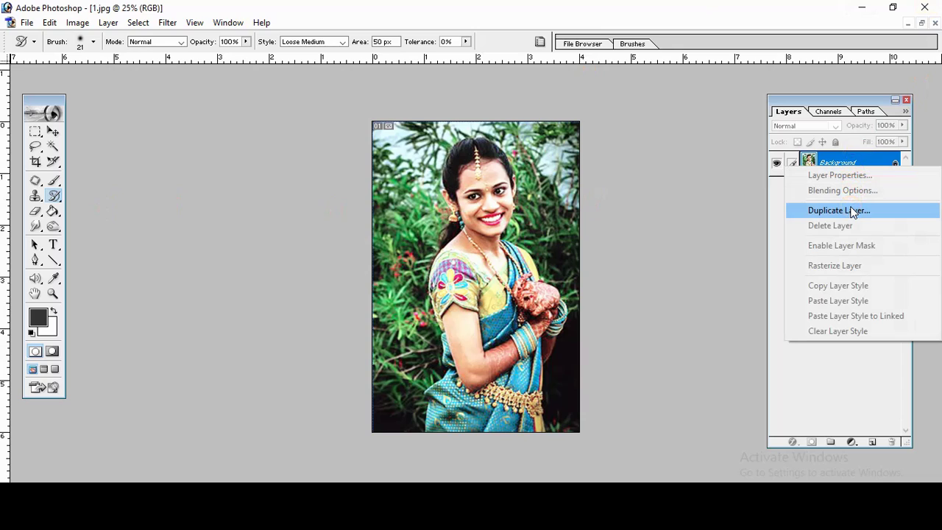
# Step: Duplicate 1.jpg's Background layer as a new layer named 'art'
pyautogui.click(853, 211)
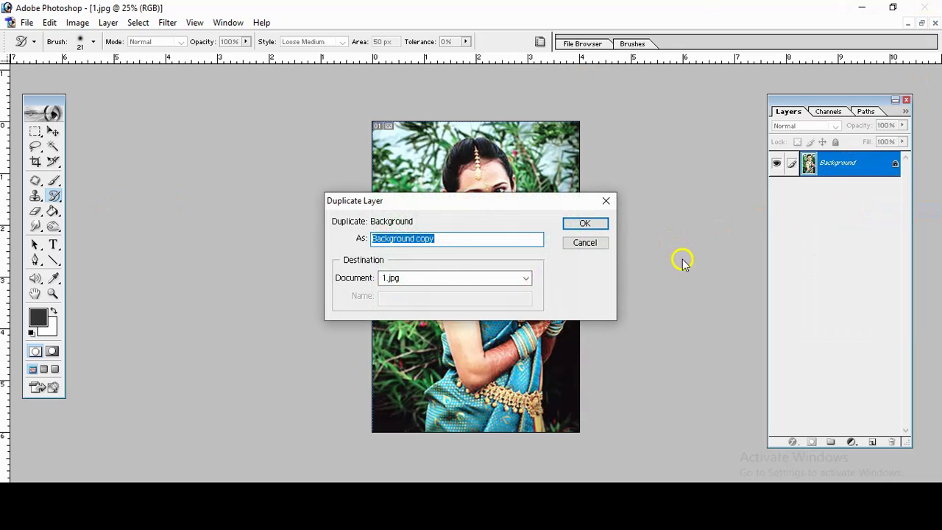
pyautogui.press('BackSpace')
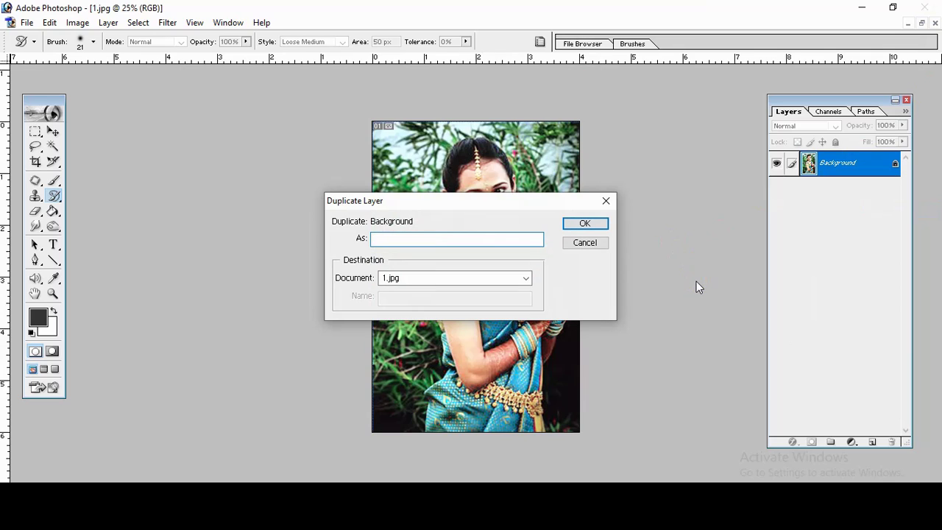
pyautogui.write('art')
pyautogui.press('Return')
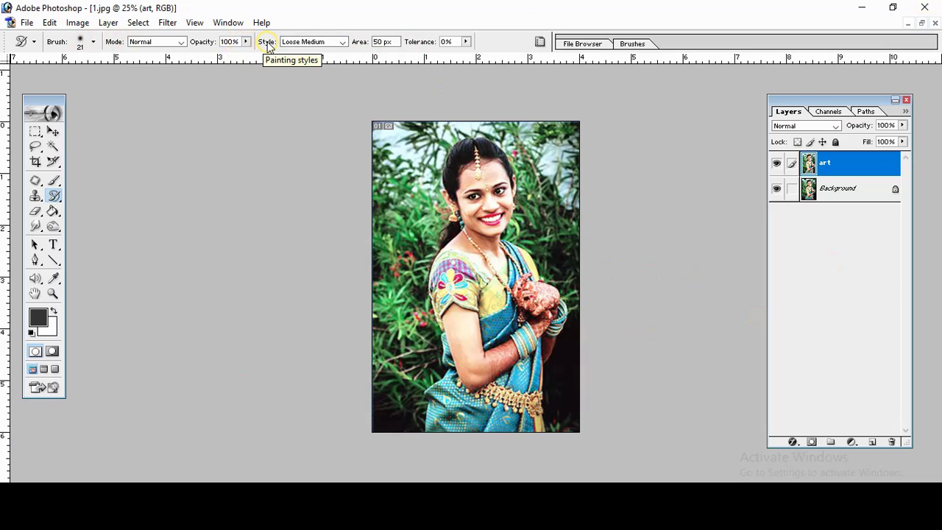
# Step: Paint over the face with Art History strokes in Tight Short, then Tight Medium style
pyautogui.click(318, 46)
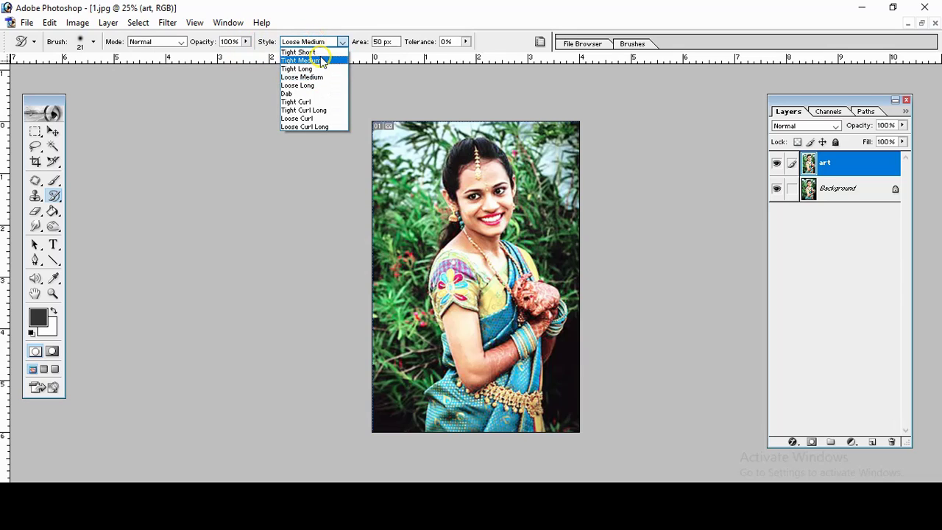
pyautogui.click(322, 52)
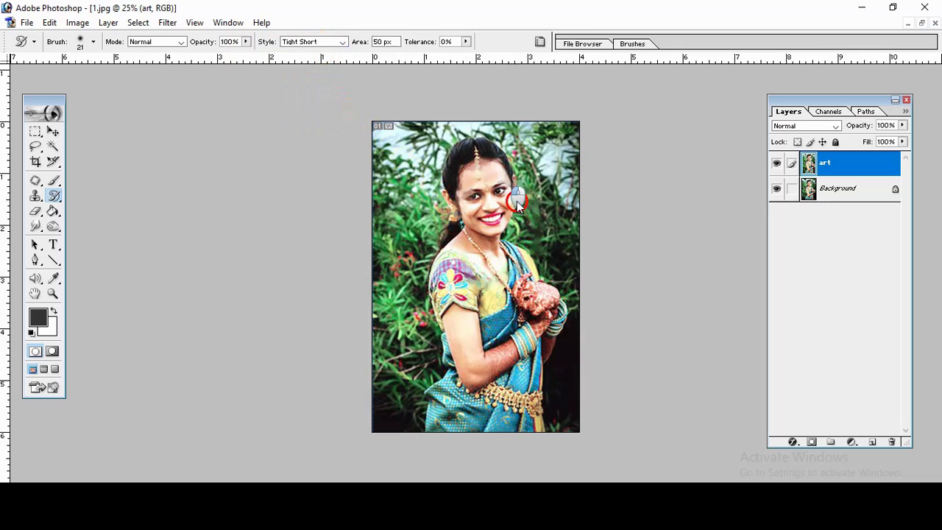
pyautogui.moveTo(470, 202)
pyautogui.mouseDown()
pyautogui.moveTo(494, 196)
pyautogui.moveTo(464, 274)
pyautogui.mouseUp()
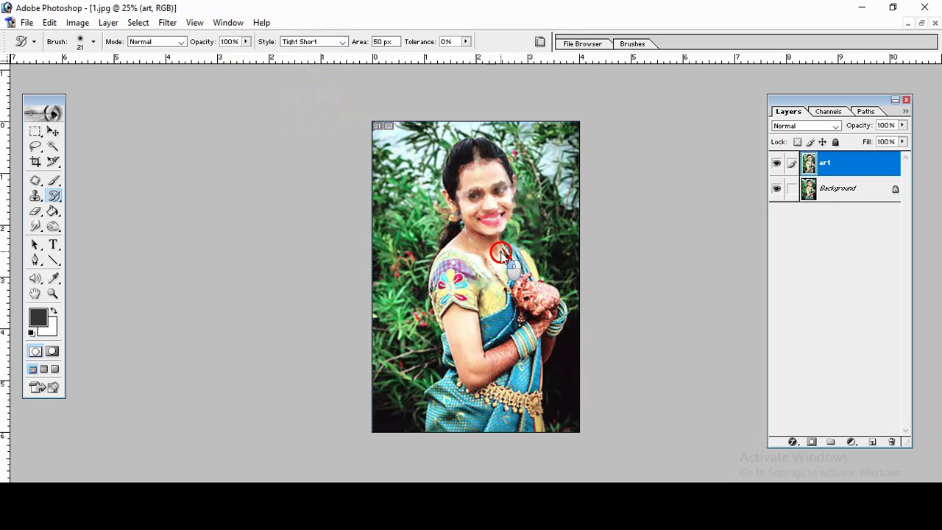
pyautogui.click(343, 41)
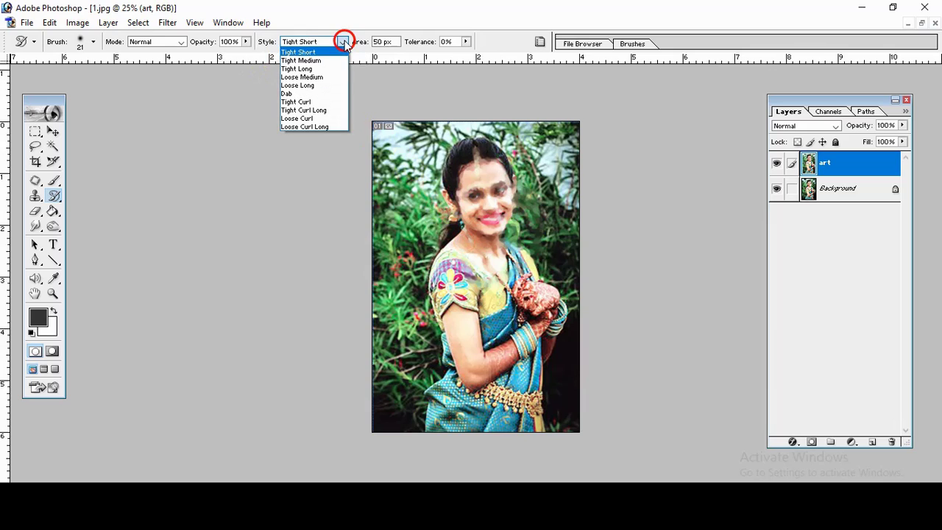
pyautogui.click(326, 60)
pyautogui.moveTo(483, 200)
pyautogui.mouseDown()
pyautogui.moveTo(495, 184)
pyautogui.moveTo(513, 224)
pyautogui.moveTo(508, 236)
pyautogui.mouseUp()
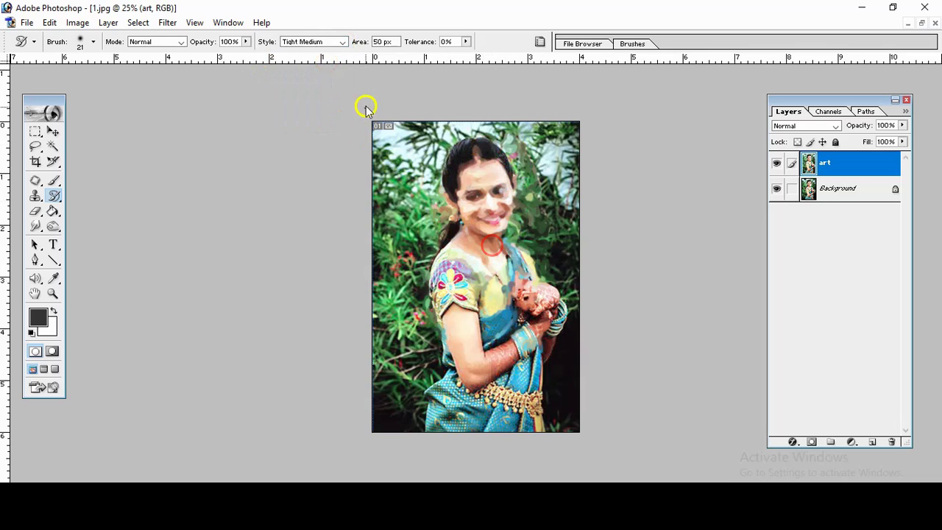
# Step: Dab-paint the blouse, then paint Loose Medium strokes over face, shoulder and arm
pyautogui.click(342, 44)
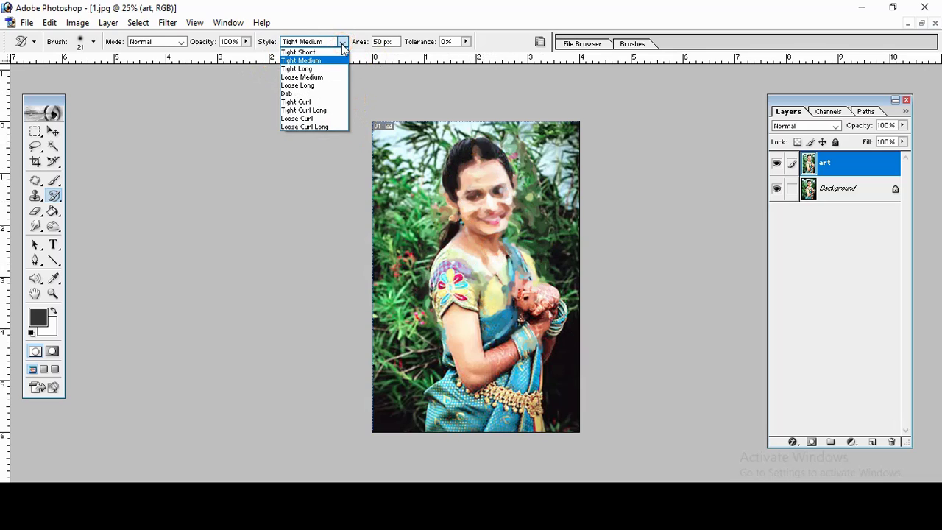
pyautogui.click(333, 94)
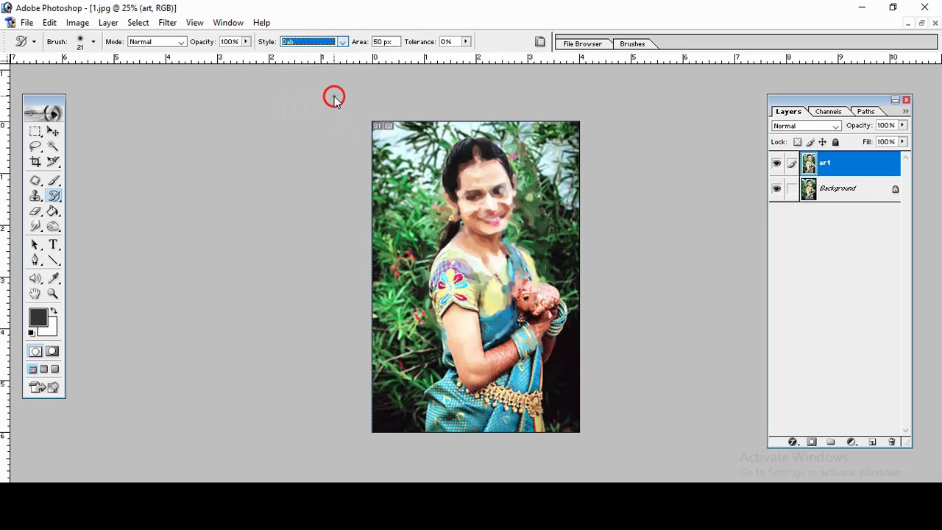
pyautogui.moveTo(466, 298); pyautogui.dragTo(484, 304)
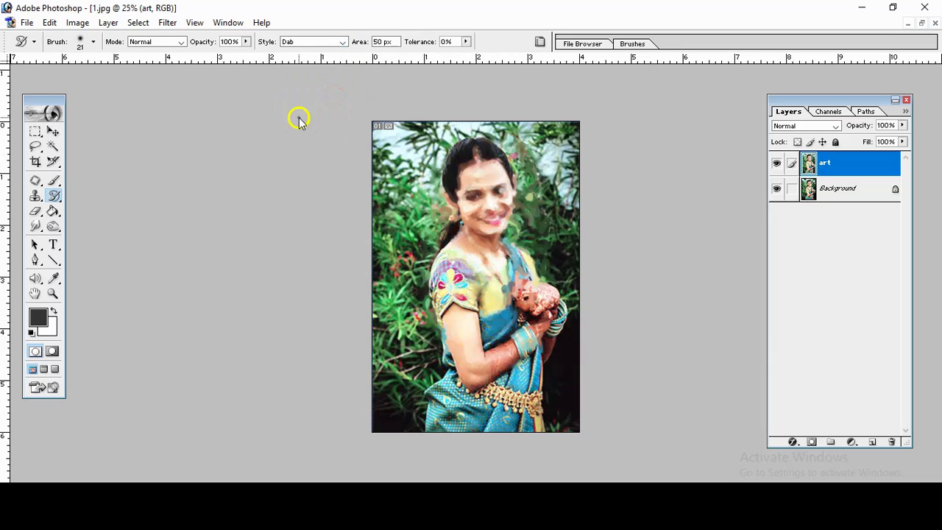
pyautogui.click(343, 41)
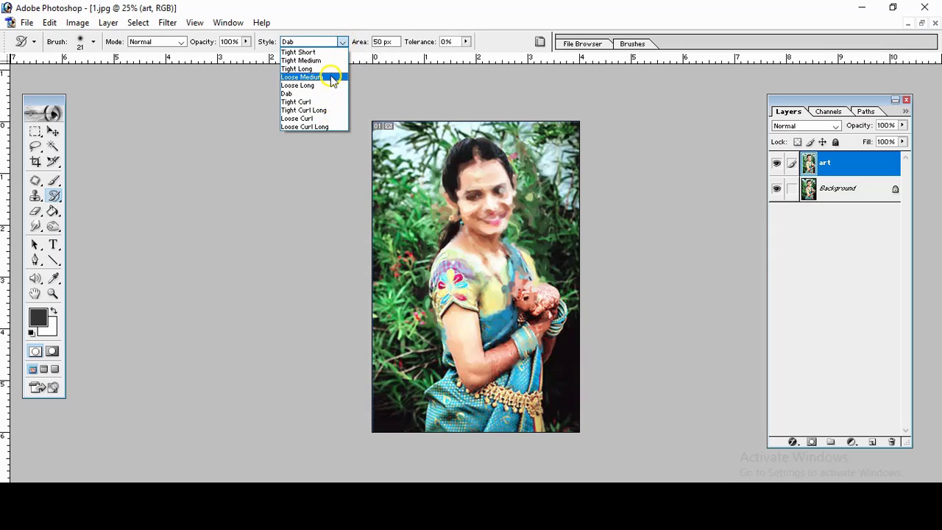
pyautogui.click(331, 77)
pyautogui.moveTo(430, 193)
pyautogui.mouseDown()
pyautogui.moveTo(462, 310)
pyautogui.moveTo(494, 172)
pyautogui.moveTo(536, 168)
pyautogui.moveTo(447, 155)
pyautogui.moveTo(464, 184)
pyautogui.moveTo(525, 168)
pyautogui.moveTo(450, 157)
pyautogui.moveTo(511, 338)
pyautogui.moveTo(524, 147)
pyautogui.moveTo(366, 169)
pyautogui.moveTo(579, 166)
pyautogui.moveTo(376, 254)
pyautogui.moveTo(580, 315)
pyautogui.moveTo(446, 309)
pyautogui.moveTo(407, 357)
pyautogui.moveTo(516, 401)
pyautogui.moveTo(398, 385)
pyautogui.moveTo(552, 301)
pyautogui.moveTo(482, 385)
pyautogui.moveTo(567, 400)
pyautogui.moveTo(454, 263)
pyautogui.mouseUp()
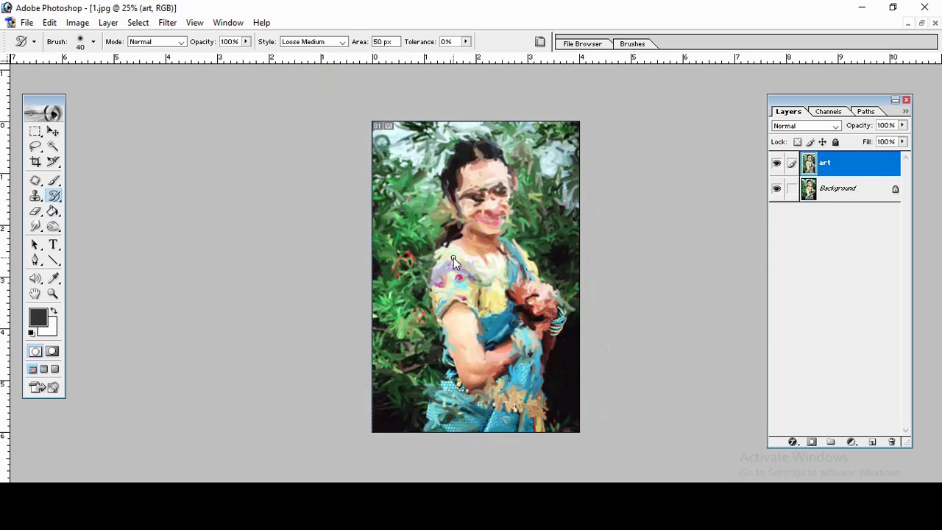
# Step: At brush size 250, repaint the canvas in Loose Long, Loose Medium, then Dab styles
pyautogui.press(']')
pyautogui.press(']')
pyautogui.press(']')
pyautogui.click(341, 42)
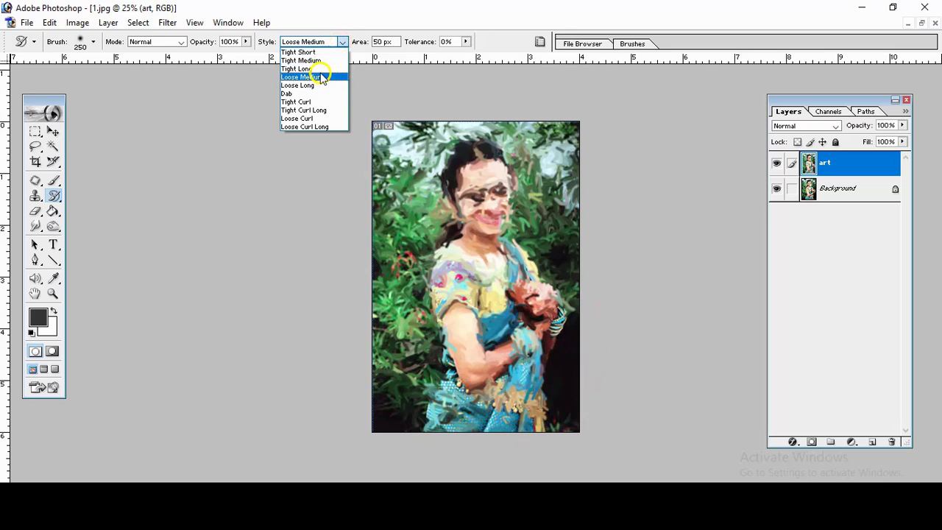
pyautogui.click(322, 86)
pyautogui.moveTo(461, 243)
pyautogui.mouseDown()
pyautogui.moveTo(467, 221)
pyautogui.moveTo(553, 253)
pyautogui.moveTo(463, 244)
pyautogui.moveTo(469, 171)
pyautogui.moveTo(427, 336)
pyautogui.moveTo(555, 315)
pyautogui.moveTo(454, 238)
pyautogui.moveTo(464, 269)
pyautogui.moveTo(431, 288)
pyautogui.moveTo(551, 263)
pyautogui.moveTo(490, 388)
pyautogui.moveTo(457, 267)
pyautogui.moveTo(519, 336)
pyautogui.moveTo(538, 206)
pyautogui.moveTo(457, 293)
pyautogui.mouseUp()
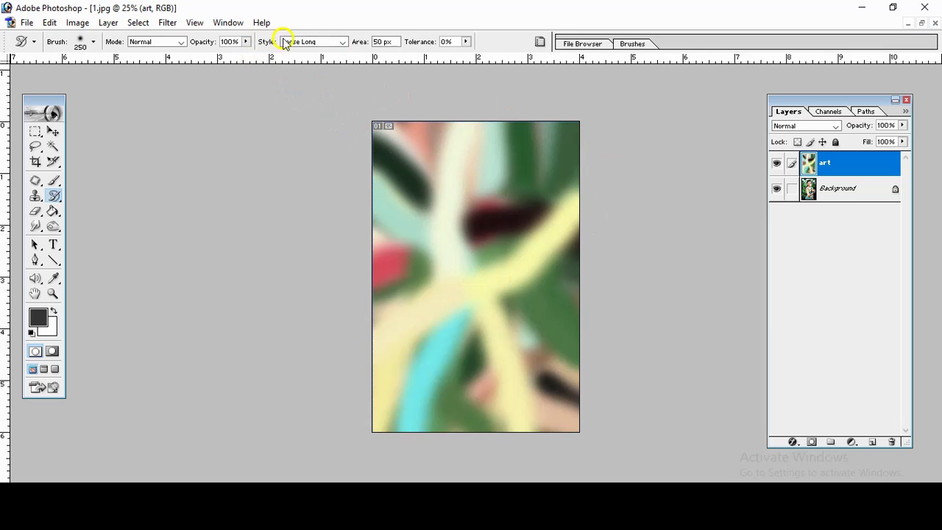
pyautogui.click(343, 42)
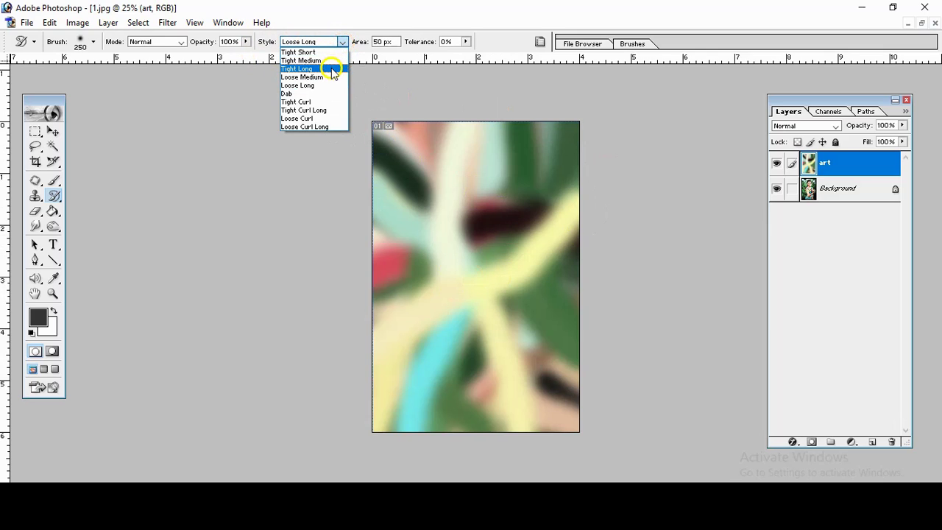
pyautogui.click(329, 78)
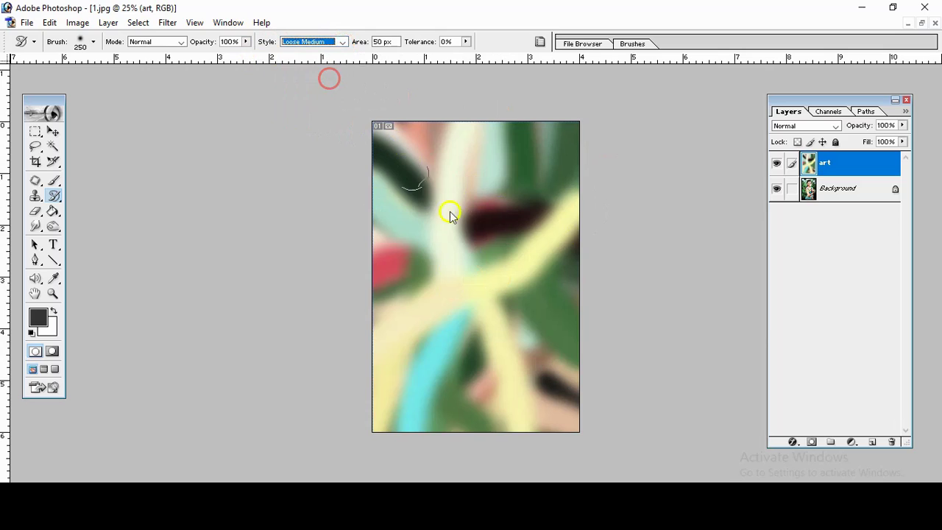
pyautogui.moveTo(448, 214); pyautogui.dragTo(420, 381)
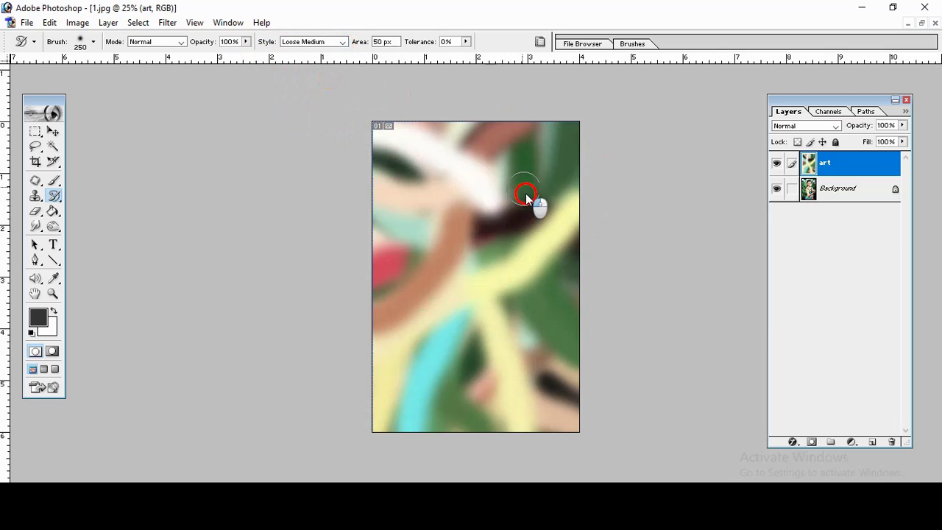
pyautogui.click(342, 42)
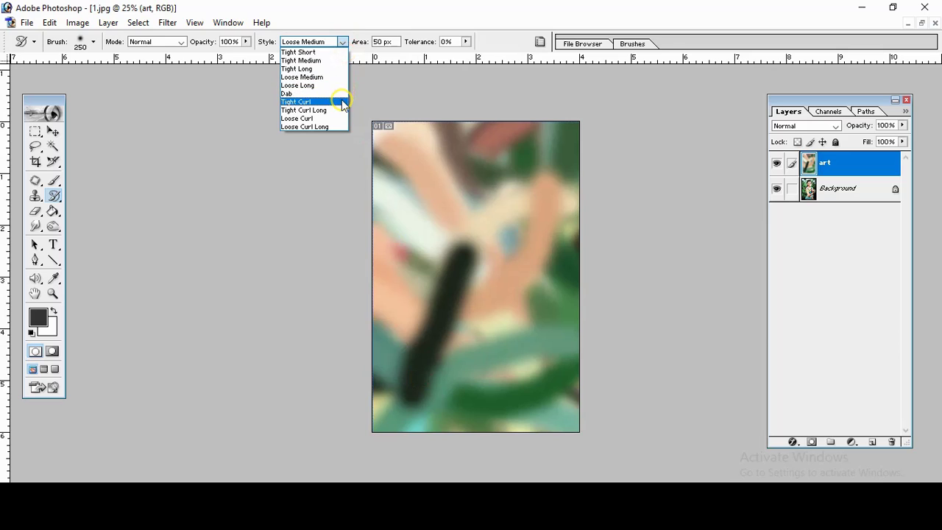
pyautogui.click(335, 93)
pyautogui.moveTo(519, 183)
pyautogui.mouseDown()
pyautogui.moveTo(412, 234)
pyautogui.moveTo(441, 425)
pyautogui.moveTo(475, 185)
pyautogui.moveTo(435, 259)
pyautogui.moveTo(457, 322)
pyautogui.moveTo(448, 275)
pyautogui.moveTo(519, 202)
pyautogui.moveTo(541, 339)
pyautogui.moveTo(540, 154)
pyautogui.moveTo(457, 313)
pyautogui.moveTo(475, 235)
pyautogui.moveTo(472, 329)
pyautogui.moveTo(549, 309)
pyautogui.mouseUp()
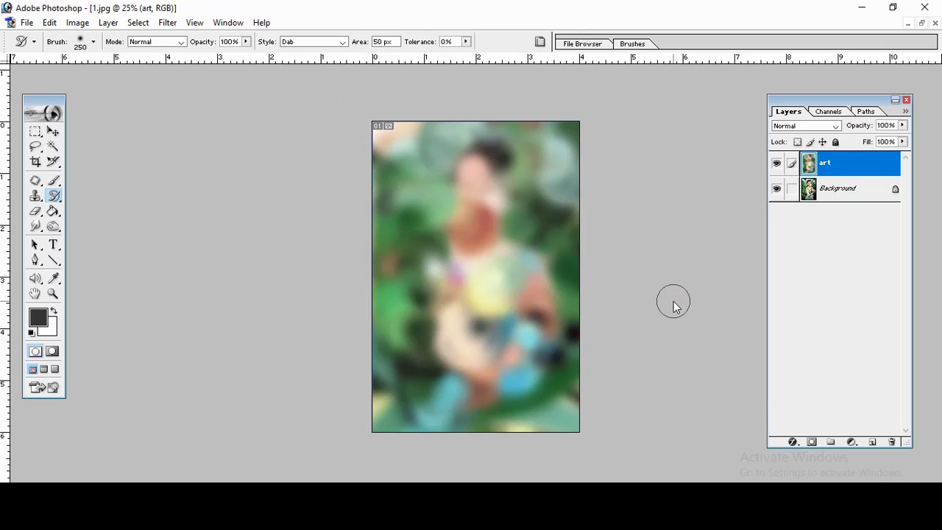
# Step: Lower the art layer's opacity to 78% and paint lightly from the face down to the neck
pyautogui.click(817, 101)
pyautogui.click(903, 126)
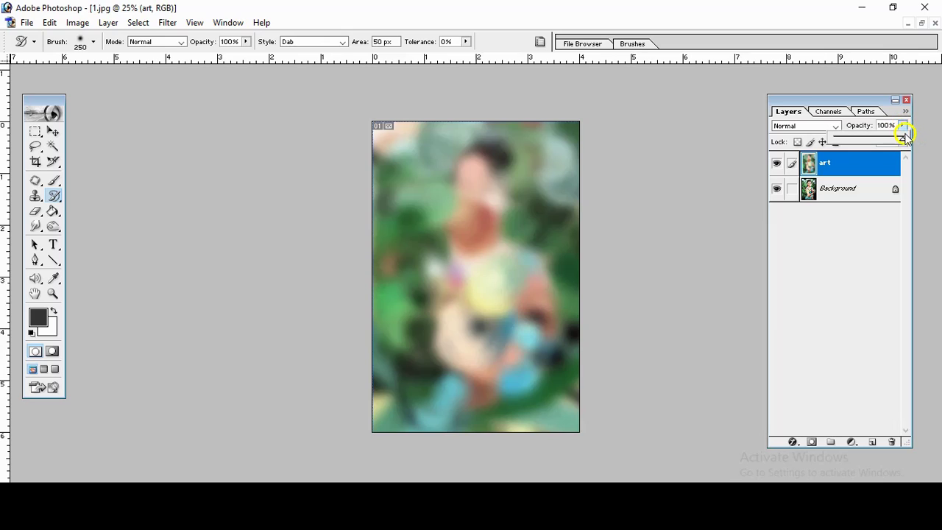
pyautogui.click(905, 140)
pyautogui.moveTo(905, 140)
pyautogui.mouseDown()
pyautogui.moveTo(879, 142)
pyautogui.moveTo(889, 141)
pyautogui.mouseUp()
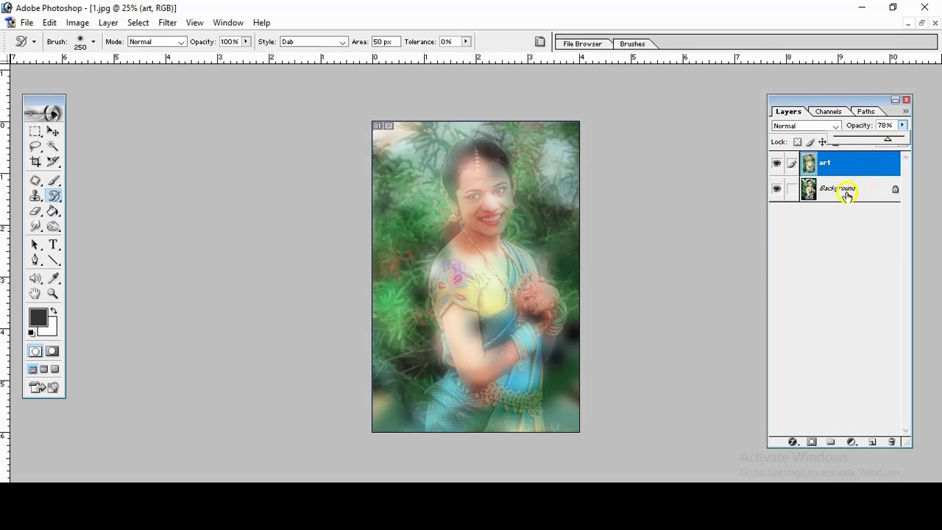
pyautogui.click(545, 206)
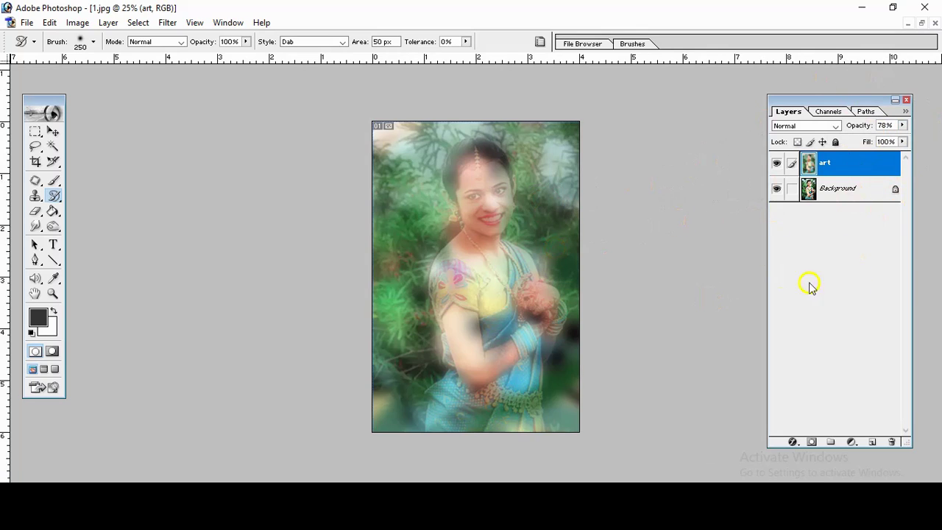
pyautogui.moveTo(464, 189)
pyautogui.mouseDown()
pyautogui.moveTo(484, 252)
pyautogui.moveTo(508, 243)
pyautogui.mouseUp()
# Step: Switch from the Art History Brush to the History Brush Tool and enlarge the brush
pyautogui.click(56, 199)
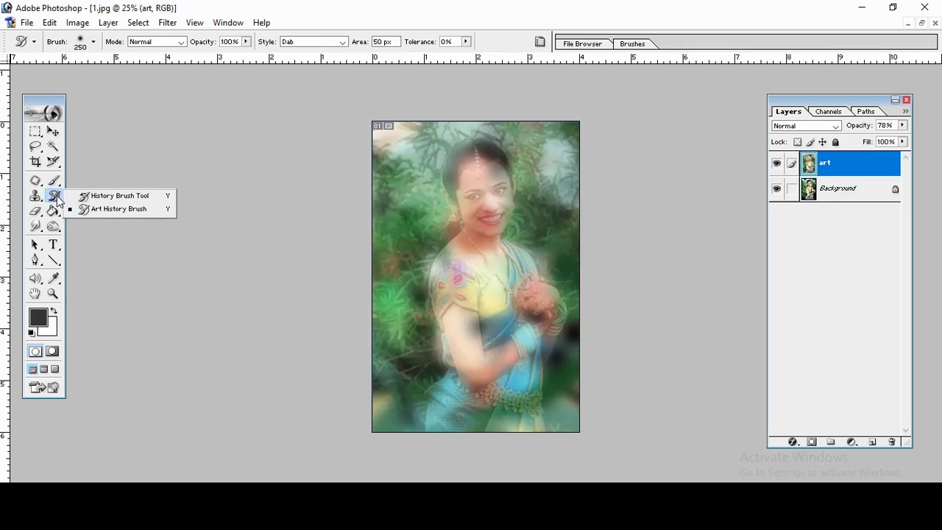
pyautogui.click(111, 197)
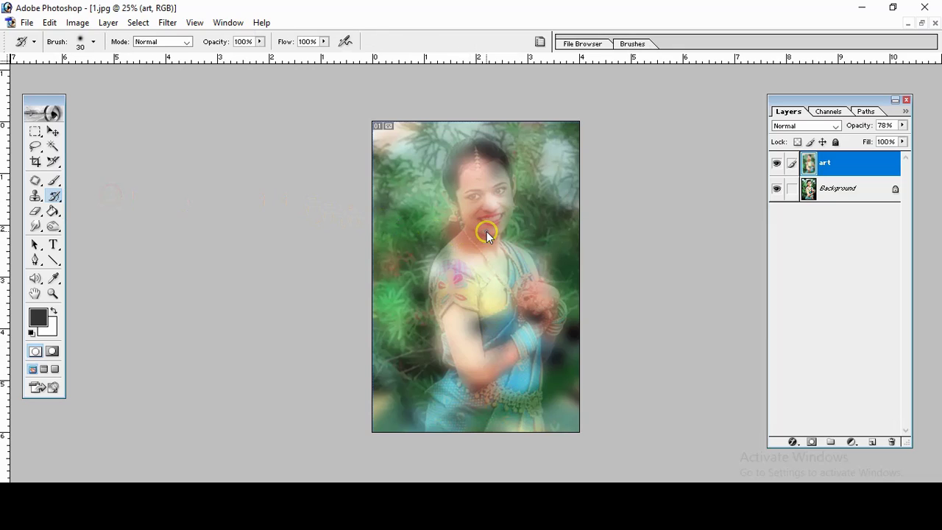
pyautogui.press(']')
pyautogui.press(']')
pyautogui.press(']')
pyautogui.press(']')
pyautogui.press(']')
pyautogui.press(']')
pyautogui.press(']')
pyautogui.press(']')
pyautogui.press(']')
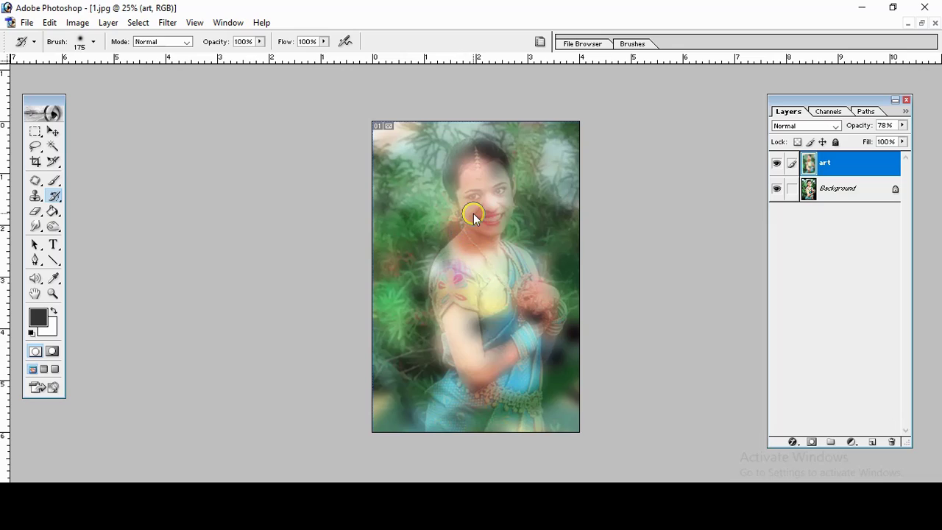
pyautogui.click(260, 42)
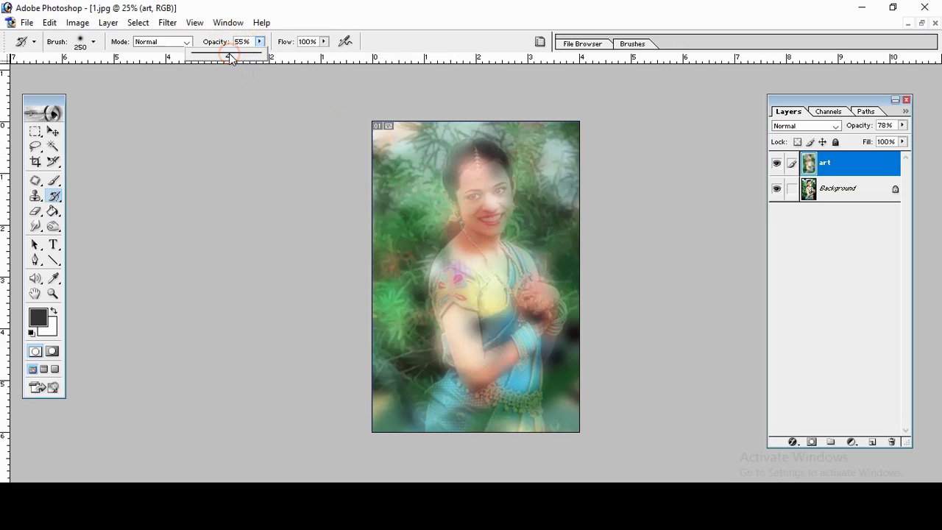
# Step: Set History Brush opacity to 55% and restore sharp detail on the forehead, eyes and cheek
pyautogui.press(']')
pyautogui.press(']')
pyautogui.press(']')
pyautogui.moveTo(414, 178); pyautogui.dragTo(454, 186)
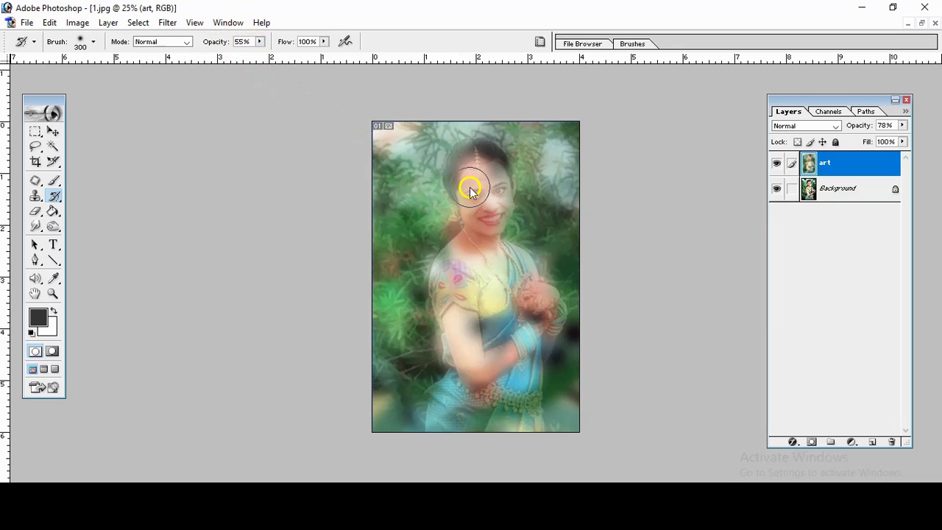
pyautogui.hotkey('ctrl', '+')
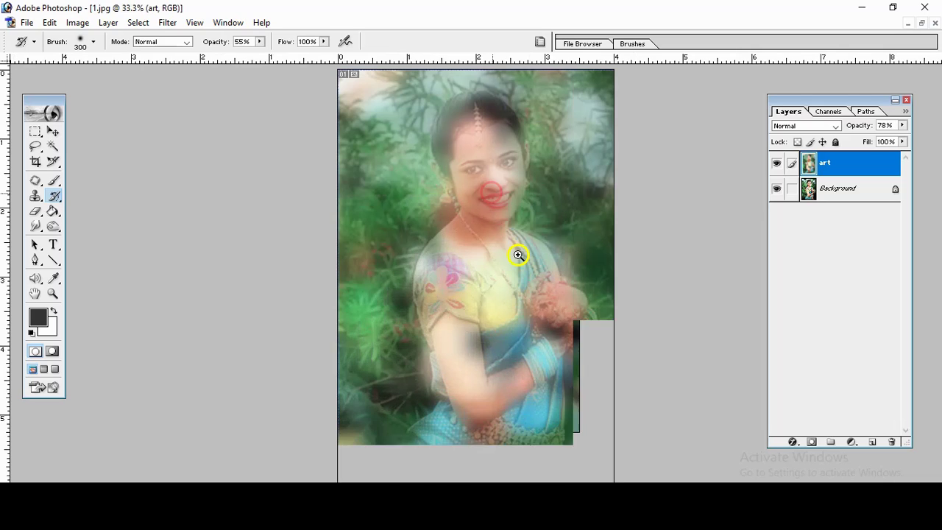
pyautogui.click(528, 187)
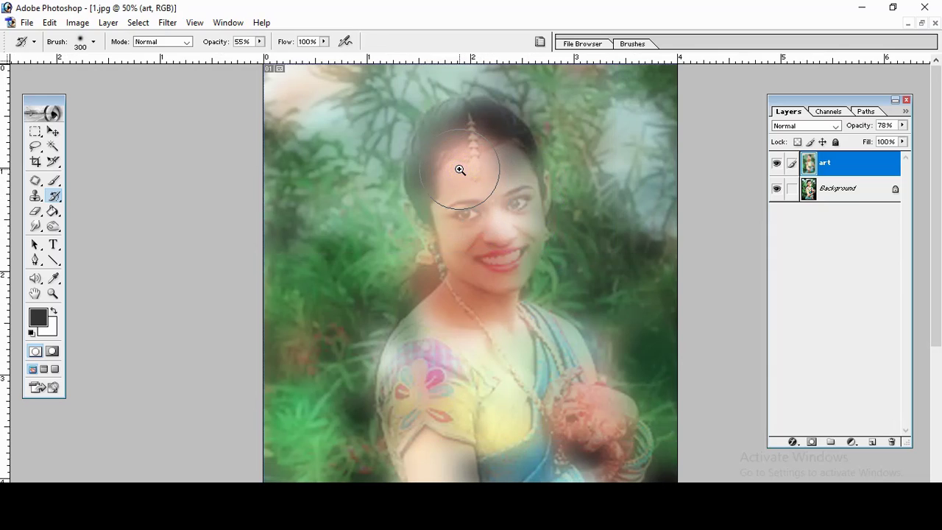
pyautogui.moveTo(457, 163)
pyautogui.mouseDown()
pyautogui.moveTo(486, 248)
pyautogui.moveTo(496, 163)
pyautogui.moveTo(511, 237)
pyautogui.moveTo(484, 185)
pyautogui.moveTo(452, 153)
pyautogui.moveTo(440, 171)
pyautogui.moveTo(446, 238)
pyautogui.moveTo(424, 208)
pyautogui.moveTo(460, 270)
pyautogui.moveTo(461, 295)
pyautogui.moveTo(436, 341)
pyautogui.moveTo(435, 389)
pyautogui.moveTo(424, 385)
pyautogui.moveTo(414, 420)
pyautogui.moveTo(419, 336)
pyautogui.moveTo(399, 399)
pyautogui.moveTo(435, 331)
pyautogui.moveTo(467, 316)
pyautogui.moveTo(481, 378)
pyautogui.moveTo(481, 301)
pyautogui.moveTo(508, 368)
pyautogui.moveTo(493, 309)
pyautogui.moveTo(537, 336)
pyautogui.moveTo(549, 368)
pyautogui.moveTo(563, 348)
pyautogui.moveTo(557, 395)
pyautogui.moveTo(575, 356)
pyautogui.moveTo(564, 442)
pyautogui.moveTo(528, 412)
pyautogui.mouseUp()
pyautogui.press('[')
pyautogui.press('[')
pyautogui.moveTo(496, 190)
pyautogui.mouseDown()
pyautogui.moveTo(471, 154)
pyautogui.moveTo(439, 196)
pyautogui.moveTo(444, 225)
pyautogui.moveTo(432, 214)
pyautogui.moveTo(473, 257)
pyautogui.moveTo(448, 322)
pyautogui.moveTo(466, 373)
pyautogui.moveTo(432, 307)
pyautogui.moveTo(441, 410)
pyautogui.moveTo(400, 279)
pyautogui.moveTo(398, 233)
pyautogui.moveTo(414, 185)
pyautogui.moveTo(405, 248)
pyautogui.moveTo(431, 169)
pyautogui.moveTo(452, 166)
pyautogui.moveTo(451, 343)
pyautogui.moveTo(433, 408)
pyautogui.moveTo(492, 362)
pyautogui.moveTo(552, 374)
pyautogui.moveTo(525, 471)
pyautogui.moveTo(471, 405)
pyautogui.moveTo(414, 446)
pyautogui.mouseUp()
pyautogui.scroll(-3, 474, 257)
pyautogui.scroll(-2, 473, 257)
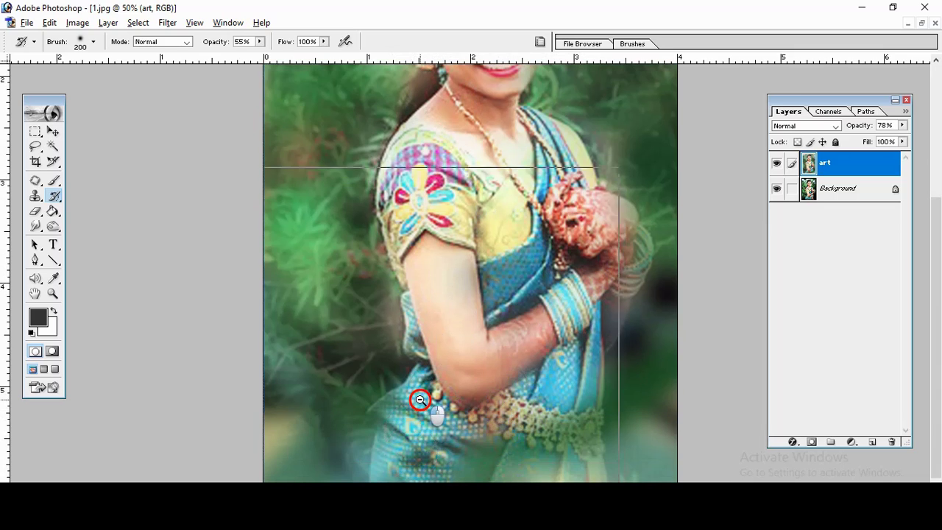
# Step: Restore detail along the arm and hands up to the neckline, then the cheek and forehead
pyautogui.keyDown('ctrl'); pyautogui.keyDown('alt'); pyautogui.click(455, 385); pyautogui.keyUp('alt'); pyautogui.keyUp('ctrl')
pyautogui.keyDown('ctrl'); pyautogui.keyDown('alt'); pyautogui.click(454, 445); pyautogui.keyUp('alt'); pyautogui.keyUp('ctrl')
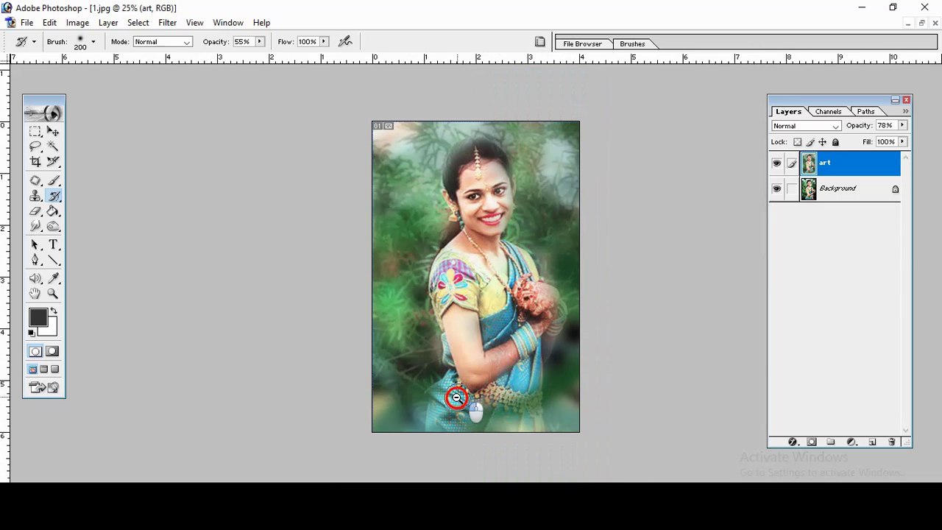
pyautogui.press('[')
pyautogui.press('[')
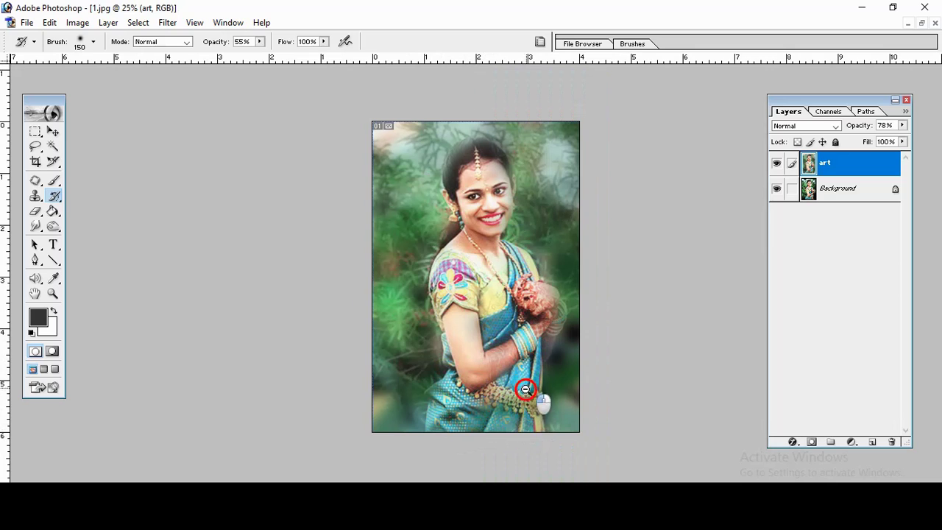
pyautogui.keyDown('ctrl'); pyautogui.click(538, 404); pyautogui.keyUp('ctrl')
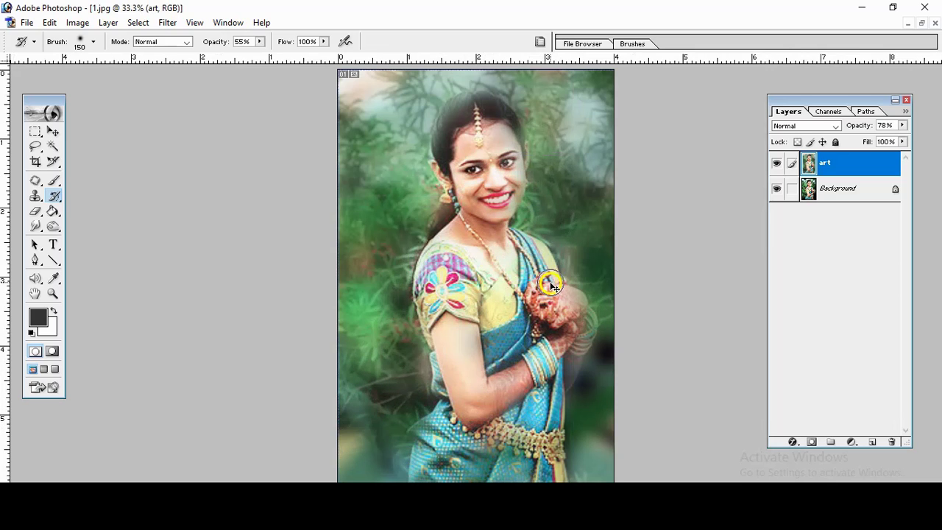
pyautogui.moveTo(565, 327)
pyautogui.mouseDown()
pyautogui.moveTo(559, 384)
pyautogui.moveTo(562, 294)
pyautogui.mouseUp()
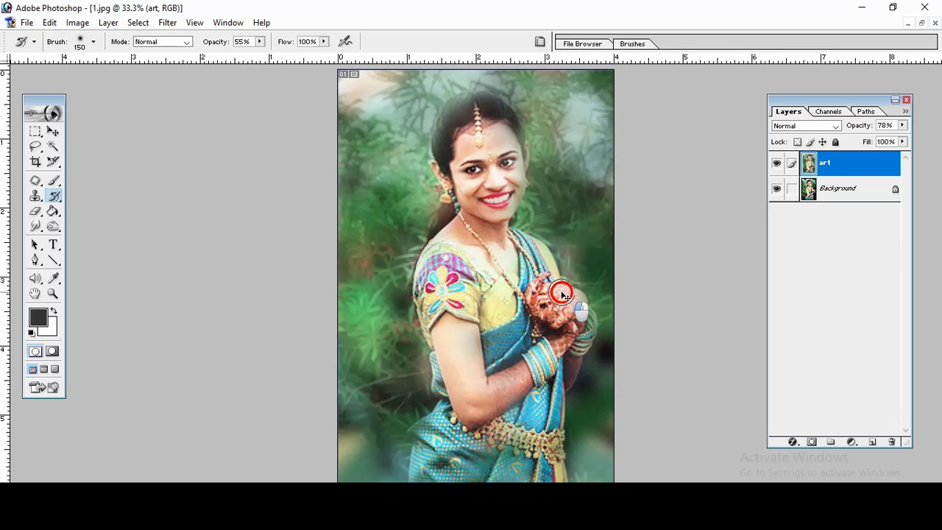
pyautogui.moveTo(562, 294)
pyautogui.mouseDown()
pyautogui.moveTo(516, 247)
pyautogui.moveTo(495, 185)
pyautogui.mouseUp()
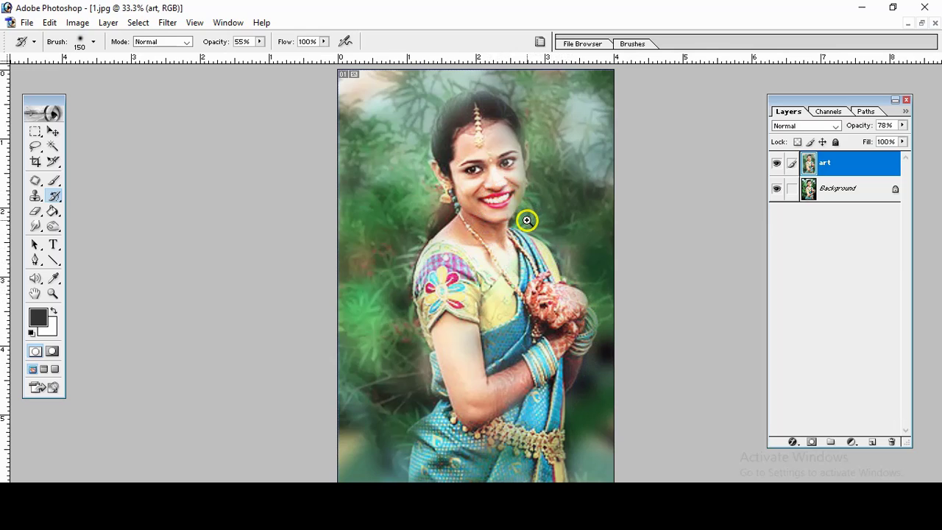
pyautogui.keyDown('ctrl'); pyautogui.click(527, 220); pyautogui.keyUp('ctrl')
pyautogui.moveTo(531, 221)
pyautogui.mouseDown()
pyautogui.moveTo(495, 147)
pyautogui.moveTo(456, 213)
pyautogui.moveTo(466, 358)
pyautogui.mouseUp()
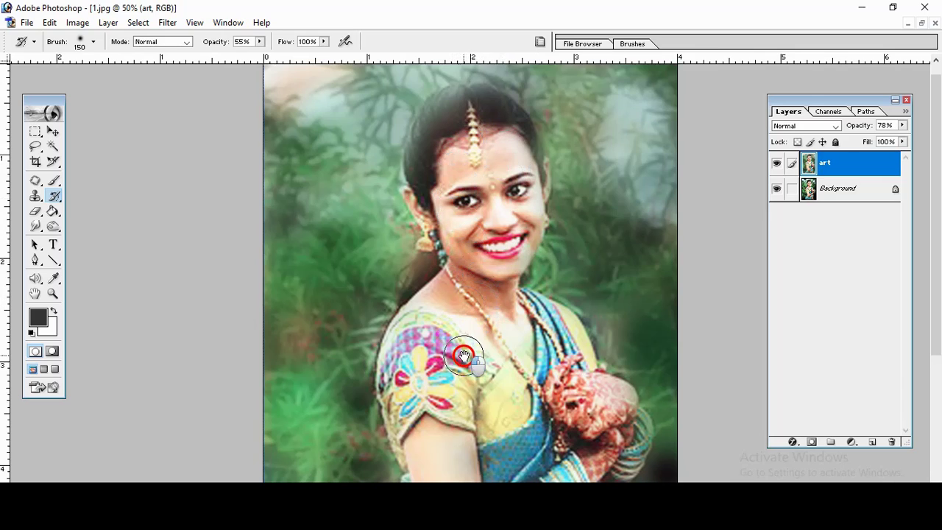
# Step: Restore photo detail on the waist belt and the sari down to its hem
pyautogui.scroll(-3, 466, 359)
pyautogui.moveTo(515, 305)
pyautogui.mouseDown()
pyautogui.moveTo(613, 398)
pyautogui.moveTo(626, 343)
pyautogui.moveTo(571, 454)
pyautogui.mouseUp()
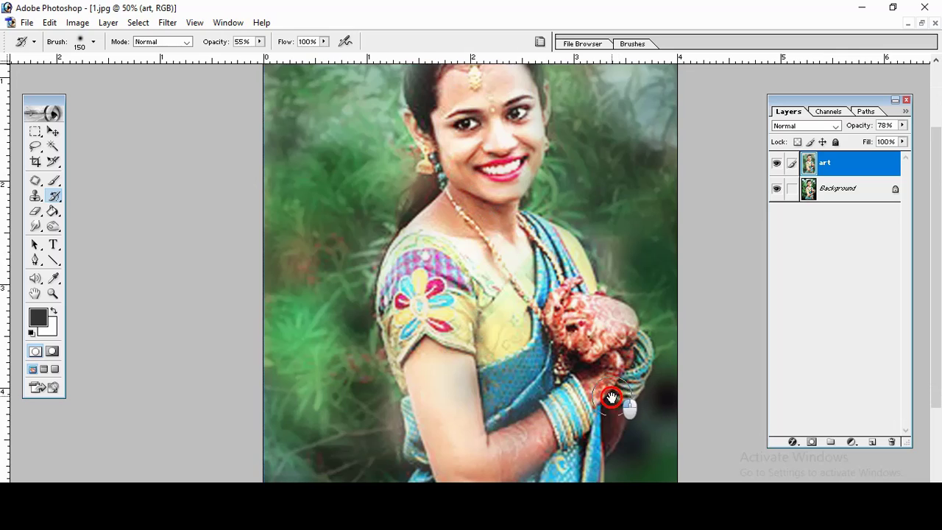
pyautogui.scroll(-1, 559, 445)
pyautogui.scroll(-3, 542, 435)
pyautogui.scroll(-2, 530, 421)
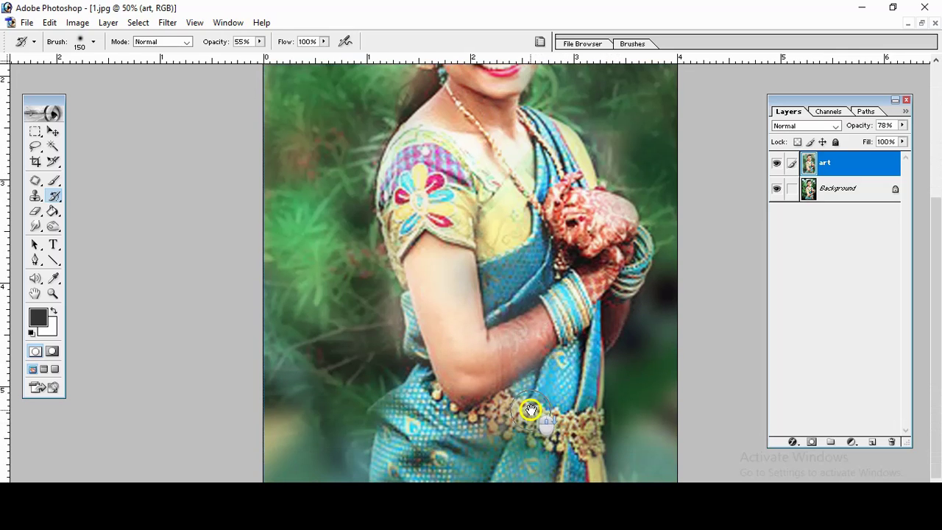
pyautogui.moveTo(497, 405)
pyautogui.mouseDown()
pyautogui.moveTo(589, 448)
pyautogui.moveTo(499, 438)
pyautogui.moveTo(568, 444)
pyautogui.moveTo(572, 414)
pyautogui.moveTo(572, 447)
pyautogui.mouseUp()
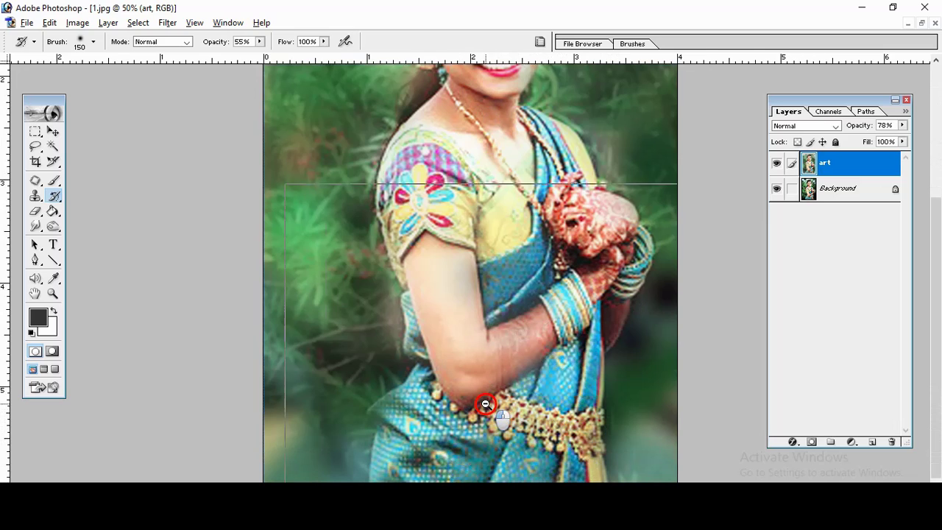
pyautogui.scroll(-1, 482, 427)
pyautogui.moveTo(480, 451)
pyautogui.mouseDown()
pyautogui.moveTo(487, 470)
pyautogui.moveTo(423, 476)
pyautogui.mouseUp()
pyautogui.moveTo(539, 471); pyautogui.dragTo(531, 425)
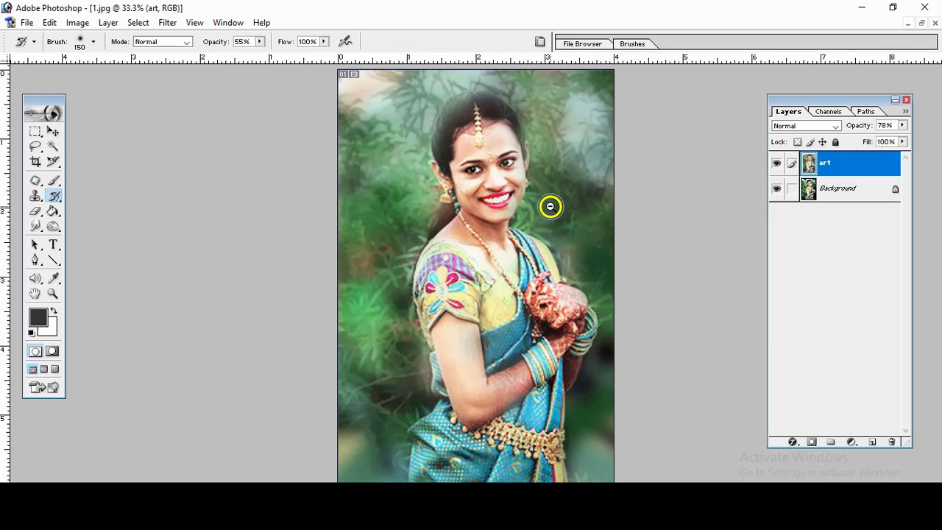
pyautogui.keyDown('alt'); pyautogui.click(624, 188); pyautogui.keyUp('alt')
pyautogui.click(633, 189)
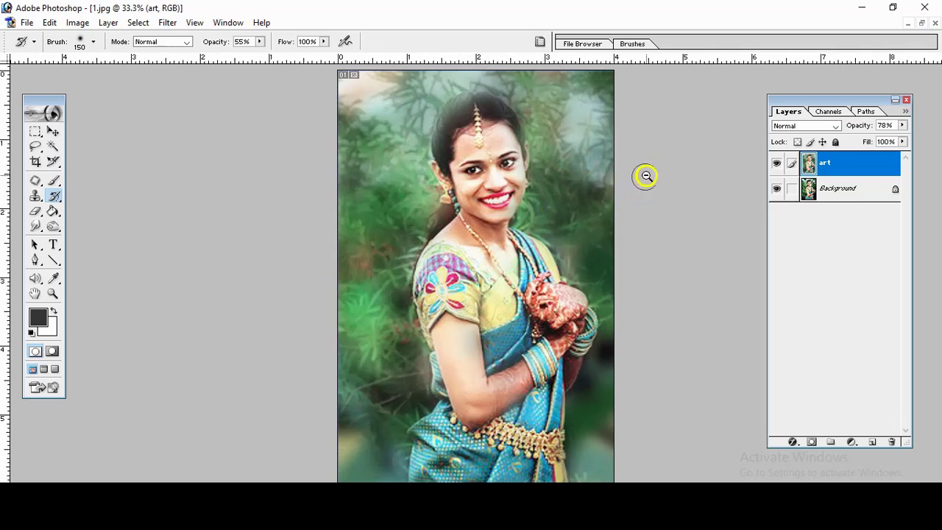
pyautogui.scroll(-1, 646, 175)
pyautogui.hotkey('ctrl', 'm')
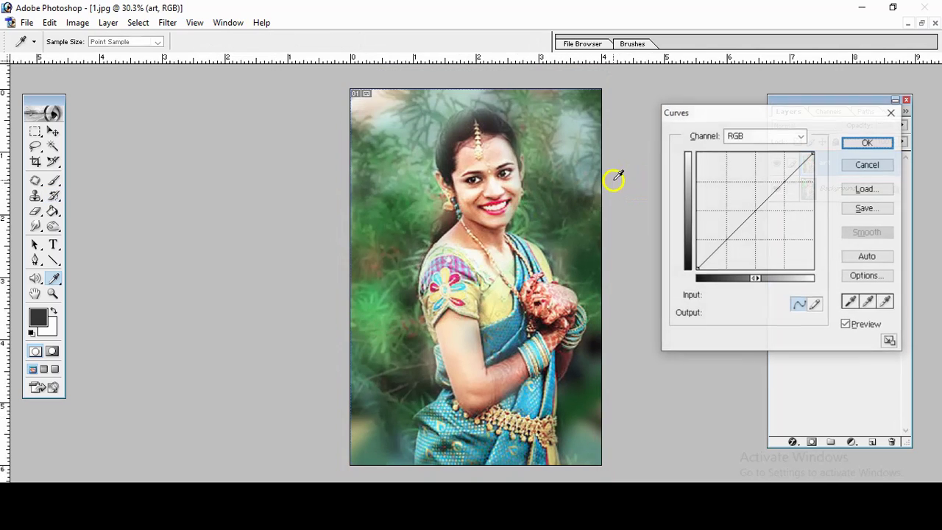
# Step: Pull the Curves midpoint down slightly to darken the art layer
pyautogui.click(751, 208)
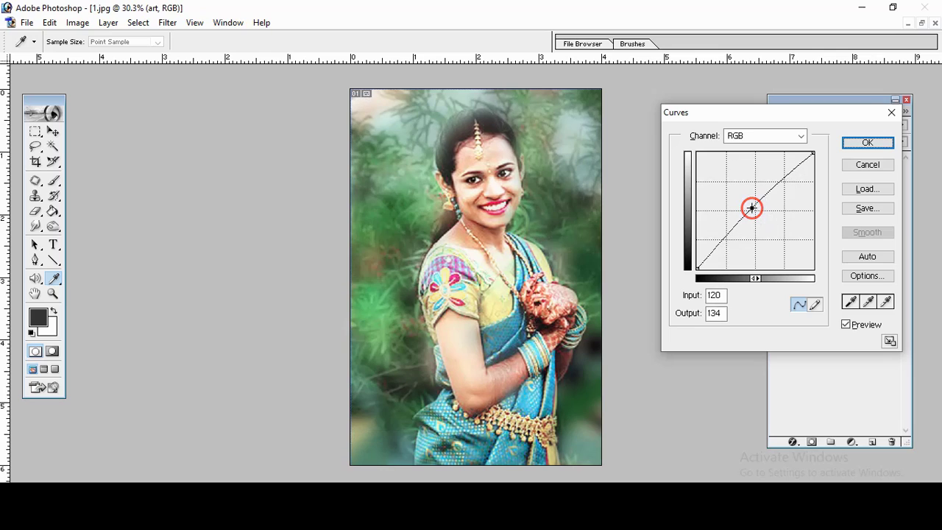
pyautogui.moveTo(751, 208); pyautogui.dragTo(757, 215)
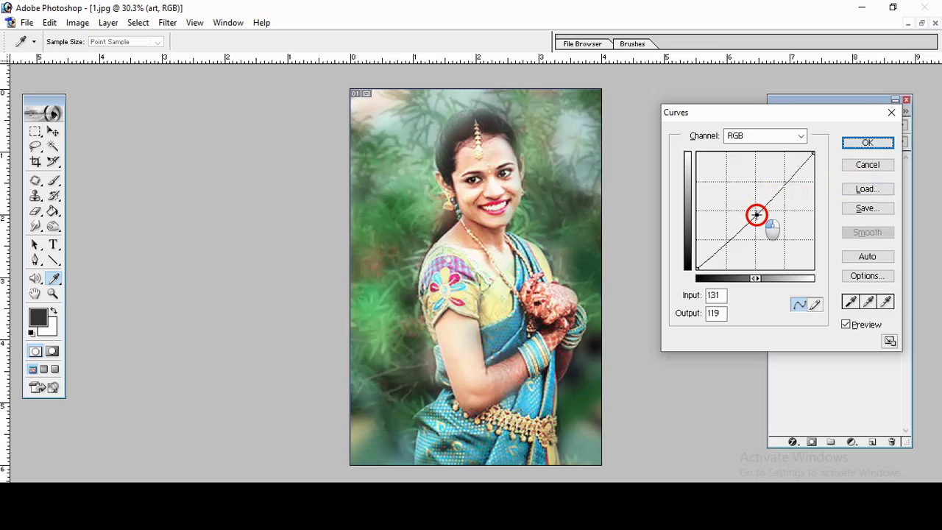
pyautogui.click(878, 142)
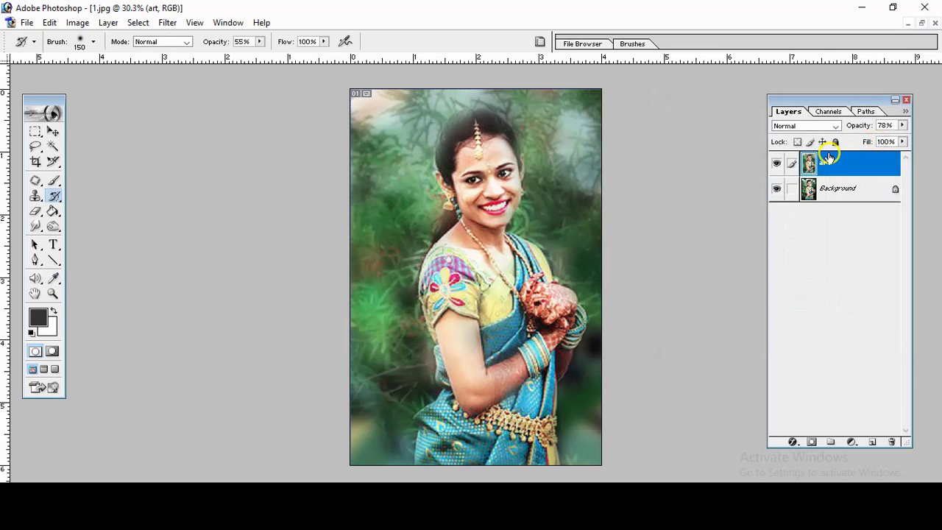
# Step: Nudge brightness up and lower contrast slightly in Brightness/Contrast
pyautogui.click(77, 22)
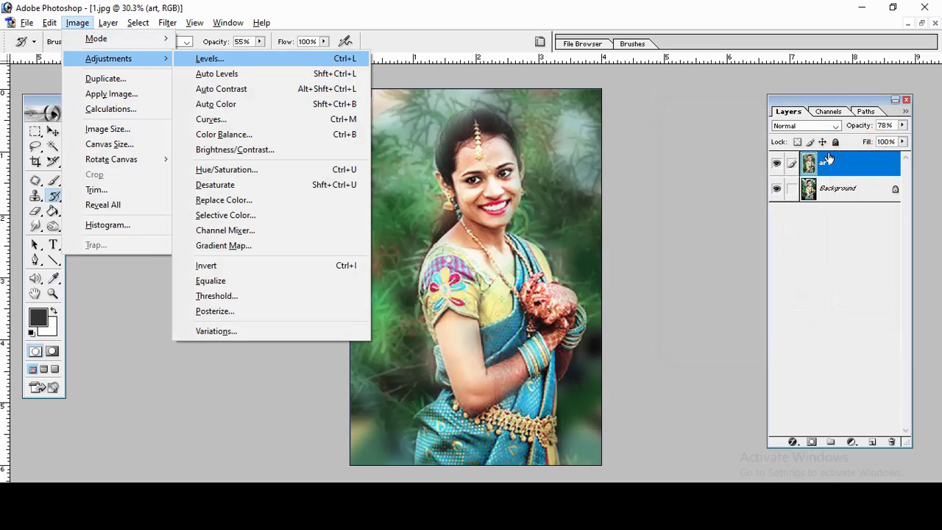
pyautogui.click(231, 149)
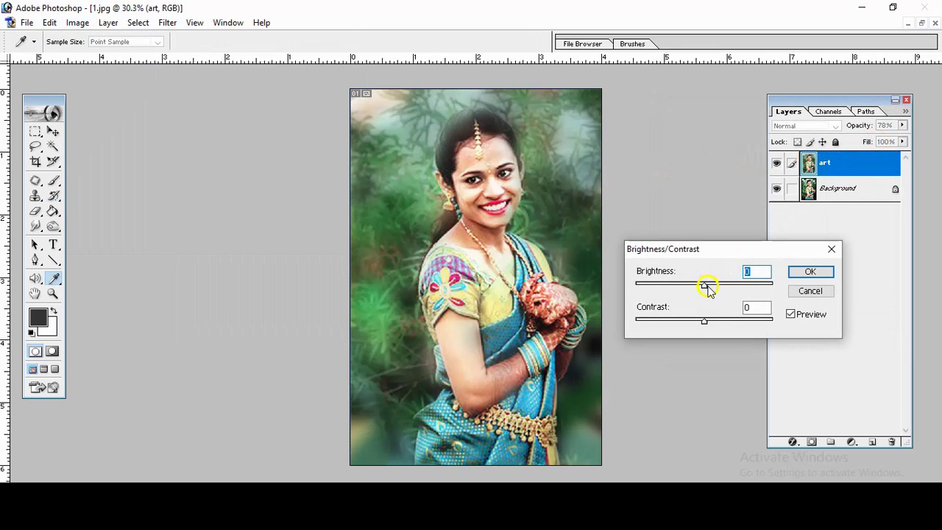
pyautogui.moveTo(700, 324); pyautogui.dragTo(710, 321)
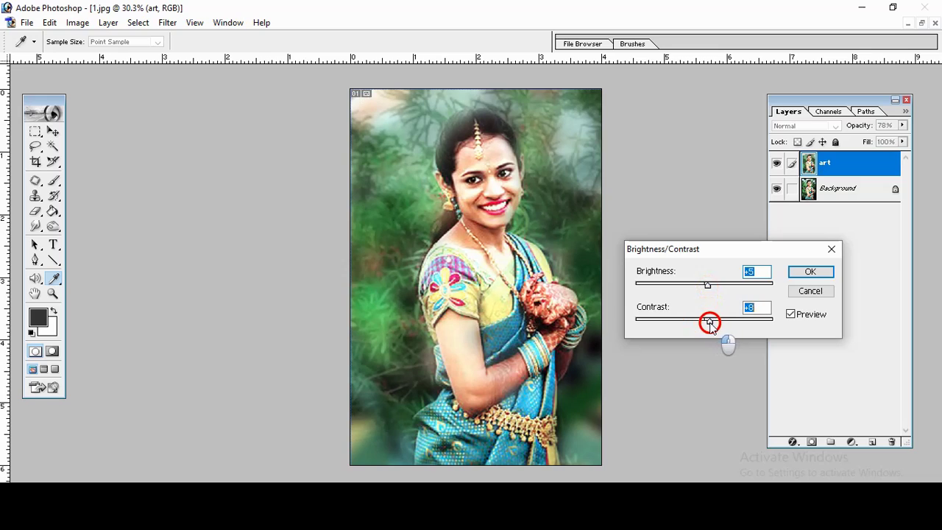
pyautogui.click(812, 273)
pyautogui.press('y')
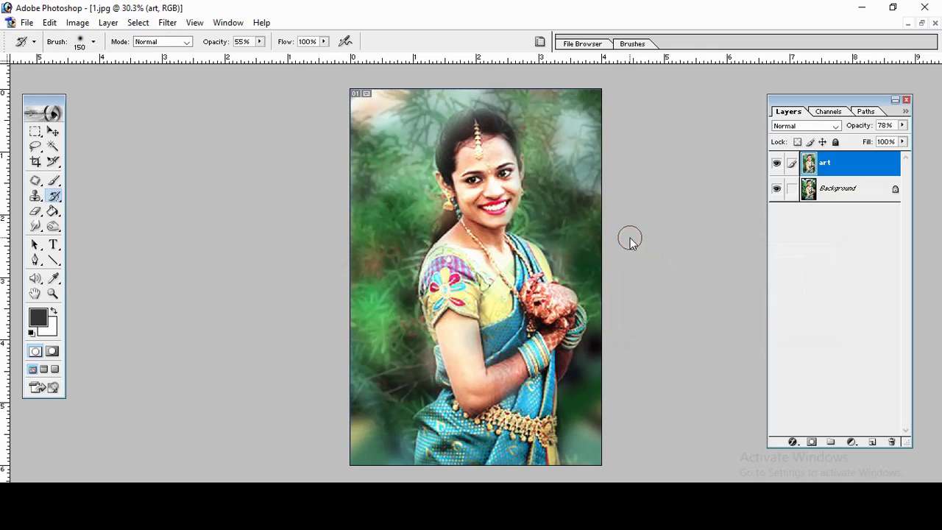
# Step: Set the art layer's opacity to 91% and paint painterly strokes over the hair
pyautogui.click(903, 126)
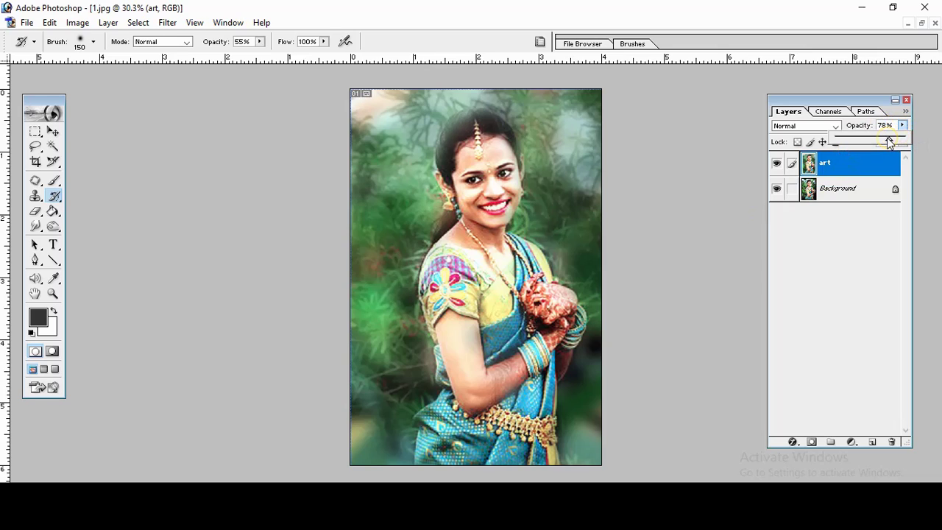
pyautogui.moveTo(887, 139); pyautogui.dragTo(913, 142)
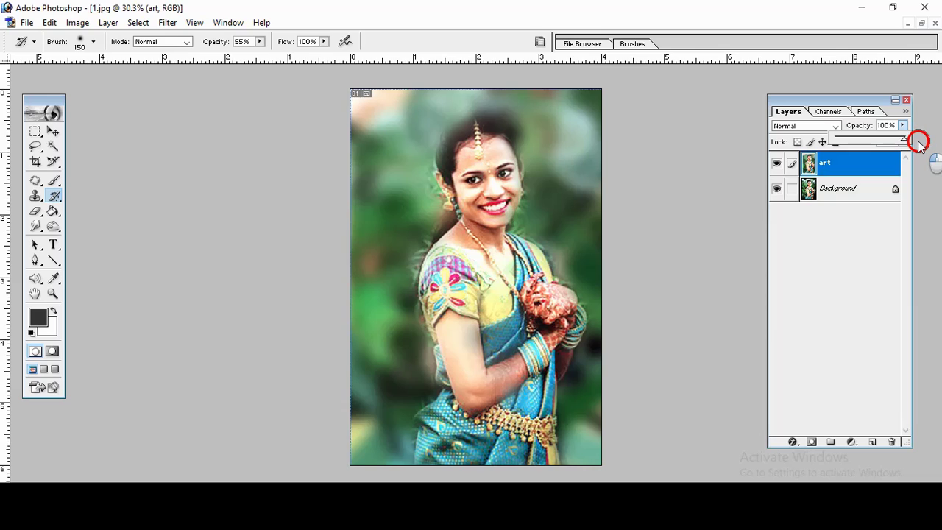
pyautogui.moveTo(905, 139); pyautogui.dragTo(894, 141)
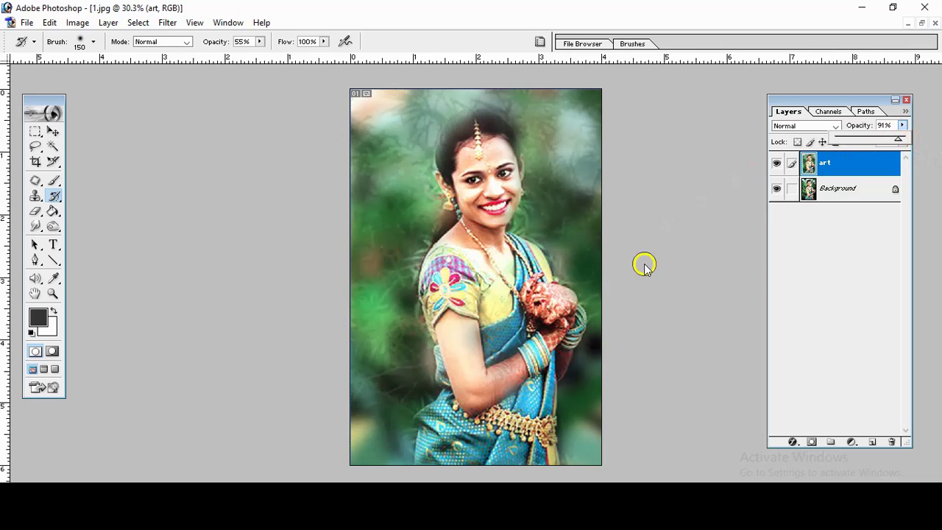
pyautogui.click(674, 283)
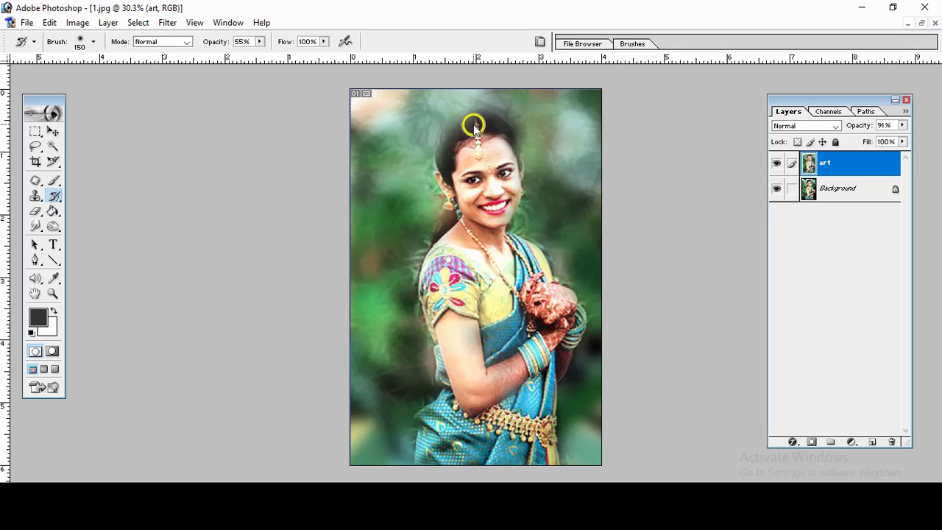
pyautogui.moveTo(469, 122)
pyautogui.mouseDown()
pyautogui.moveTo(444, 163)
pyautogui.moveTo(493, 125)
pyautogui.moveTo(505, 145)
pyautogui.mouseUp()
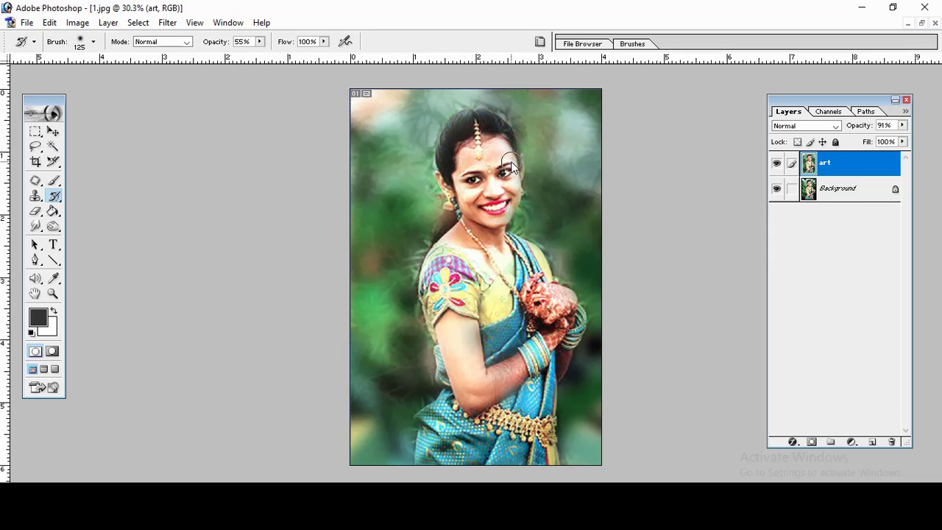
# Step: Zoom in to repaint the face's right hairline and the neck and earring area, then zoom out
pyautogui.click(544, 147)
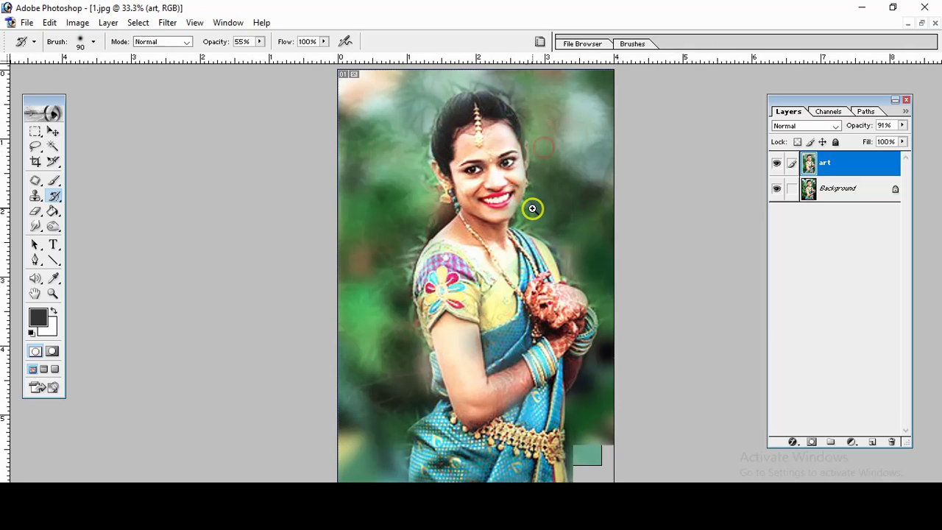
pyautogui.click(541, 154)
pyautogui.click(551, 205)
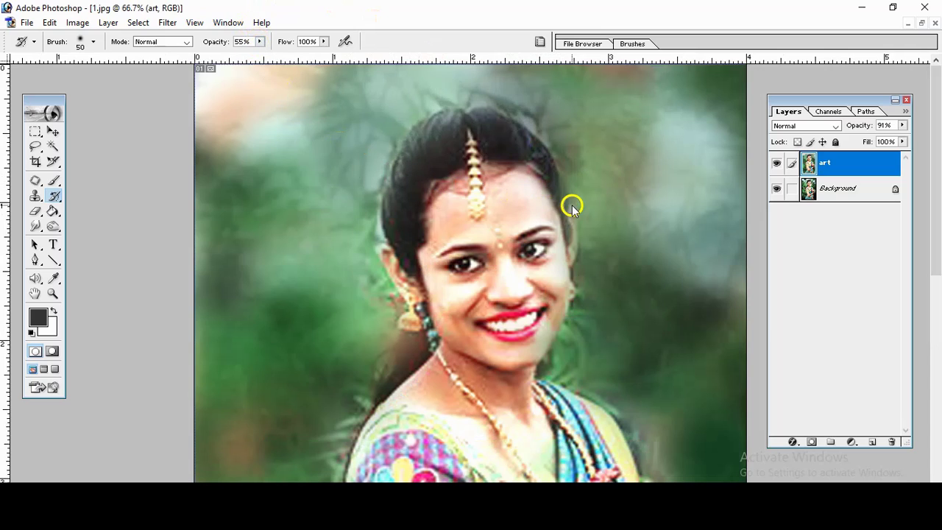
pyautogui.moveTo(567, 213); pyautogui.dragTo(572, 274)
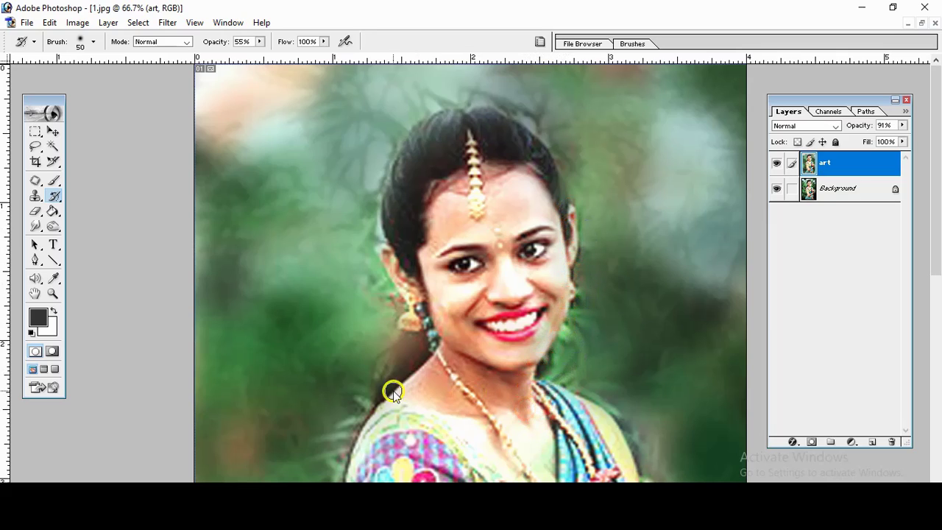
pyautogui.moveTo(410, 342)
pyautogui.mouseDown()
pyautogui.moveTo(395, 371)
pyautogui.moveTo(426, 338)
pyautogui.moveTo(365, 425)
pyautogui.moveTo(401, 386)
pyautogui.mouseUp()
pyautogui.keyDown('ctrl'); pyautogui.keyDown('alt'); pyautogui.click(439, 370); pyautogui.keyUp('alt'); pyautogui.keyUp('ctrl')
pyautogui.keyDown('ctrl'); pyautogui.keyDown('alt'); pyautogui.click(482, 343); pyautogui.keyUp('alt'); pyautogui.keyUp('ctrl')
pyautogui.keyDown('ctrl'); pyautogui.keyDown('alt'); pyautogui.click(492, 339); pyautogui.keyUp('alt'); pyautogui.keyUp('ctrl')
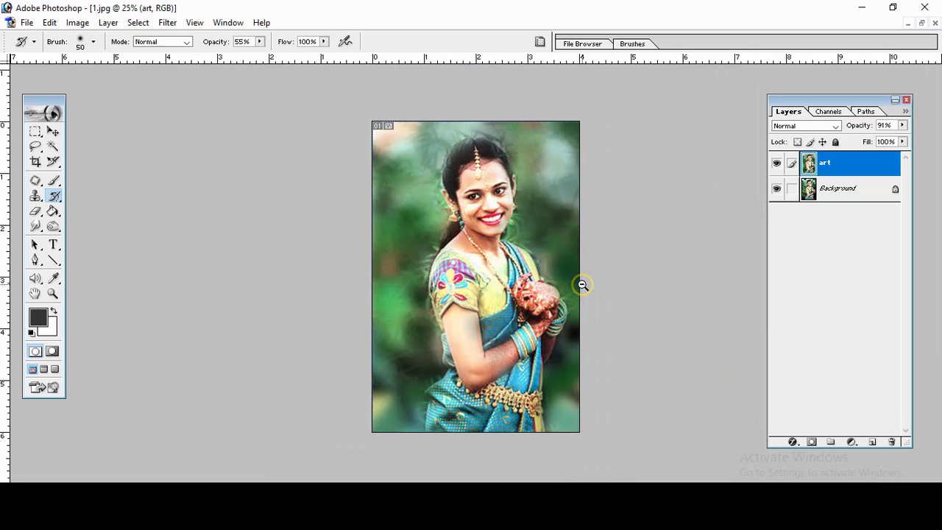
pyautogui.scroll(-1, 581, 284)
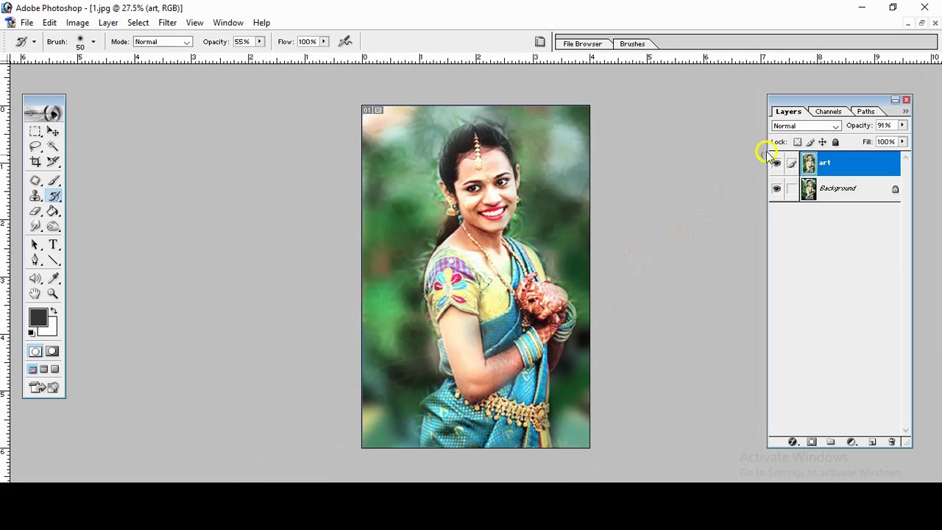
pyautogui.click(905, 112)
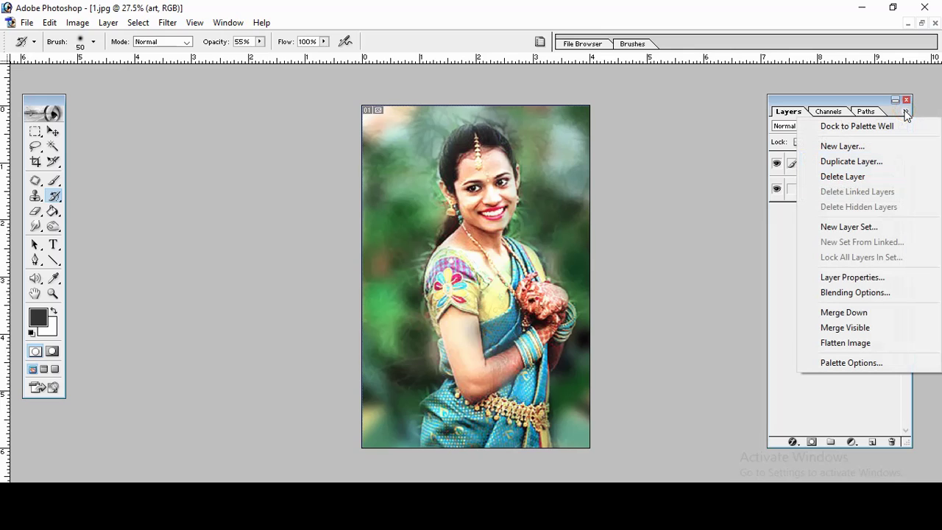
# Step: Merge visible layers into a single Background and float 1.jpg in its own window
pyautogui.click(899, 331)
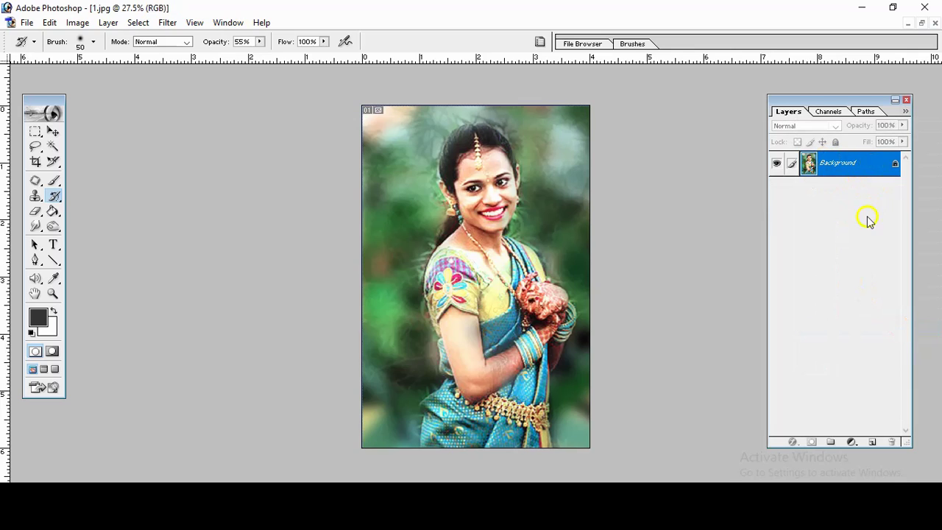
pyautogui.click(921, 25)
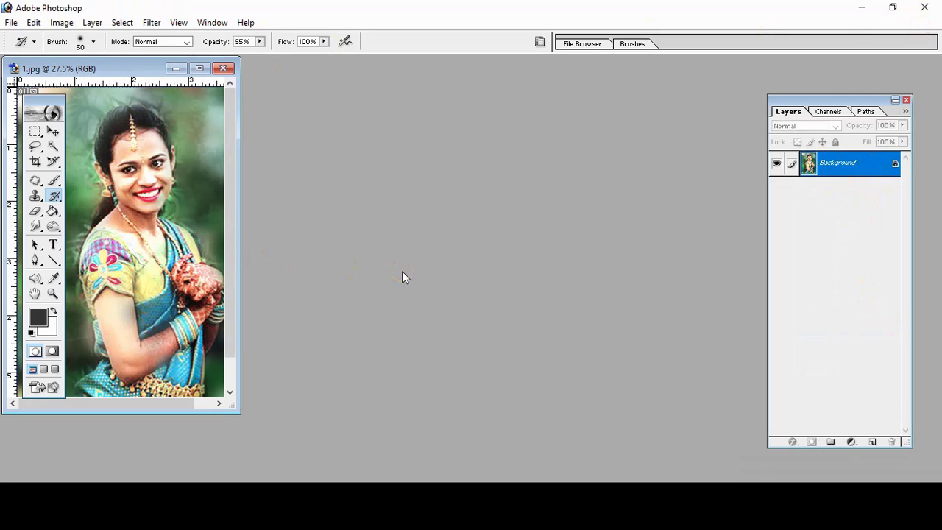
pyautogui.hotkey('ctrl', 'n')
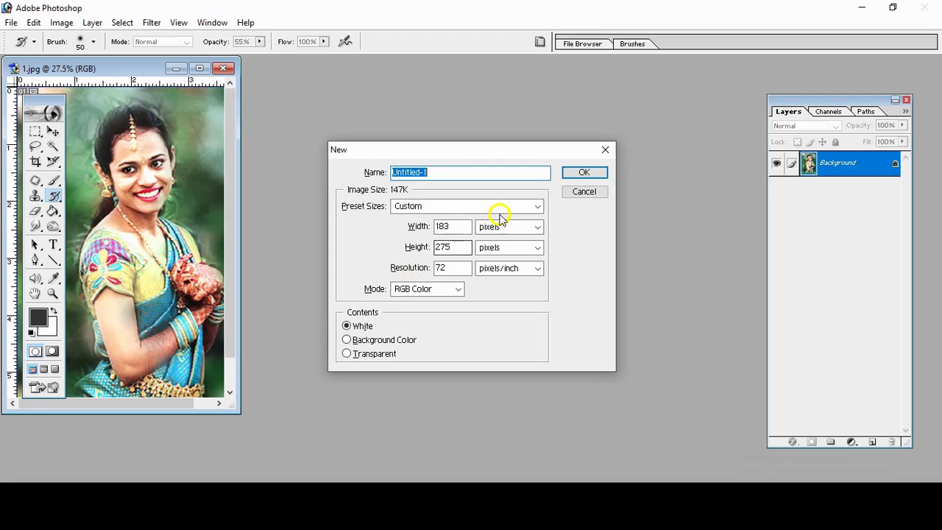
# Step: Create a new white 4 x 6 Untitled-1 document and maximize its window
pyautogui.click(523, 207)
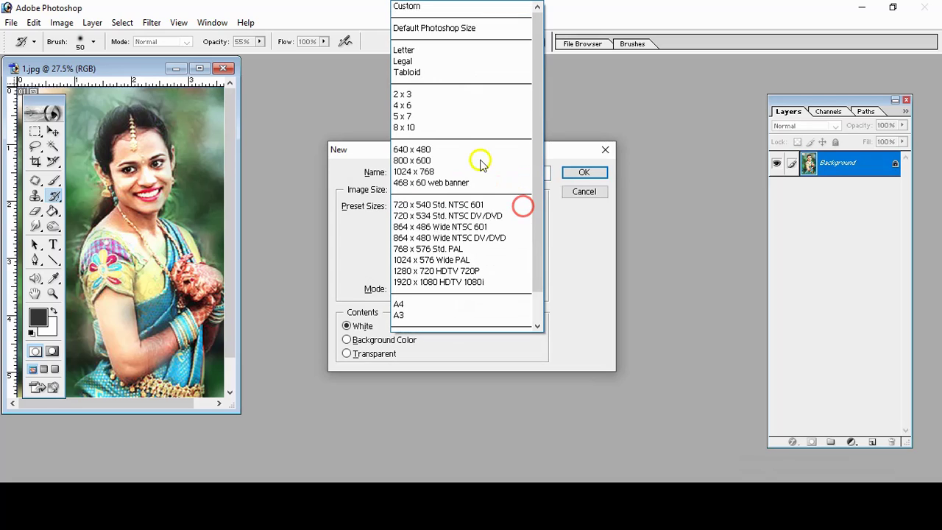
pyautogui.click(456, 105)
pyautogui.click(583, 172)
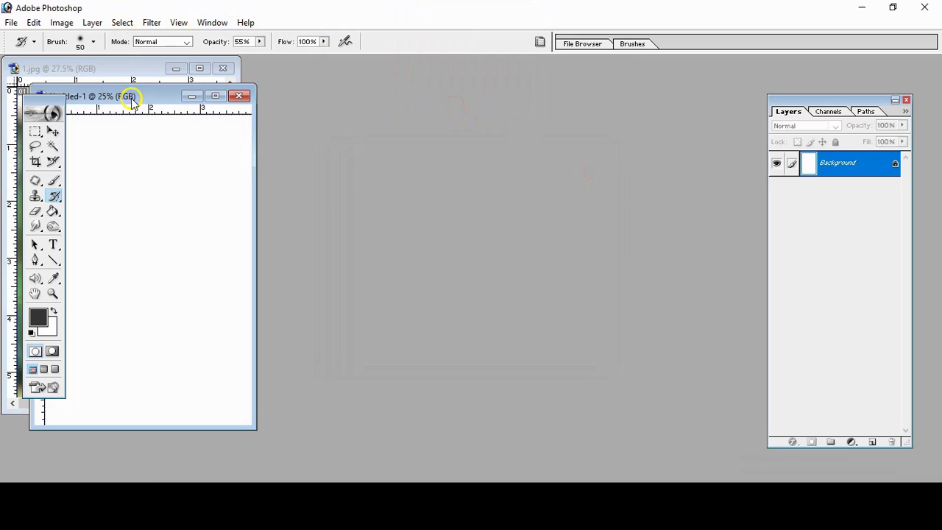
pyautogui.moveTo(131, 101); pyautogui.dragTo(568, 56)
pyautogui.click(136, 70)
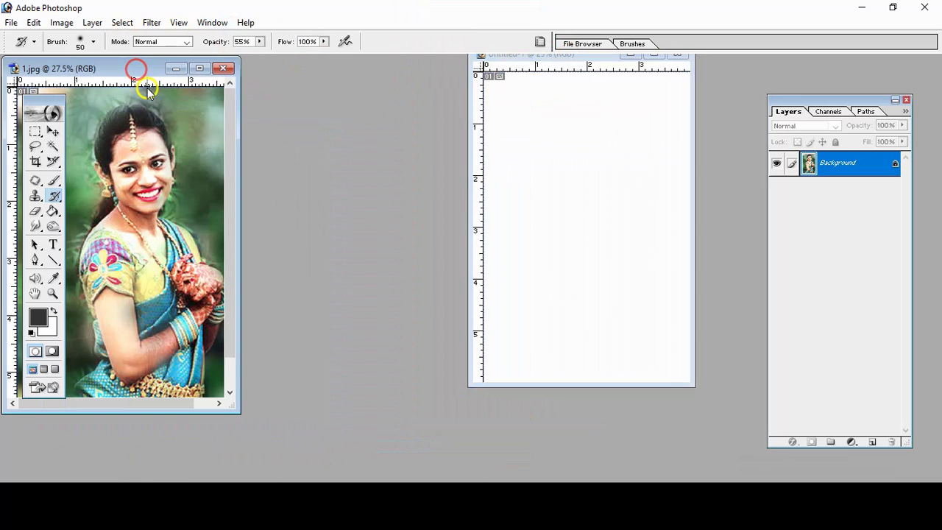
pyautogui.click(634, 44)
pyautogui.click(616, 62)
pyautogui.click(669, 54)
pyautogui.hotkey('ctrl', 'v')
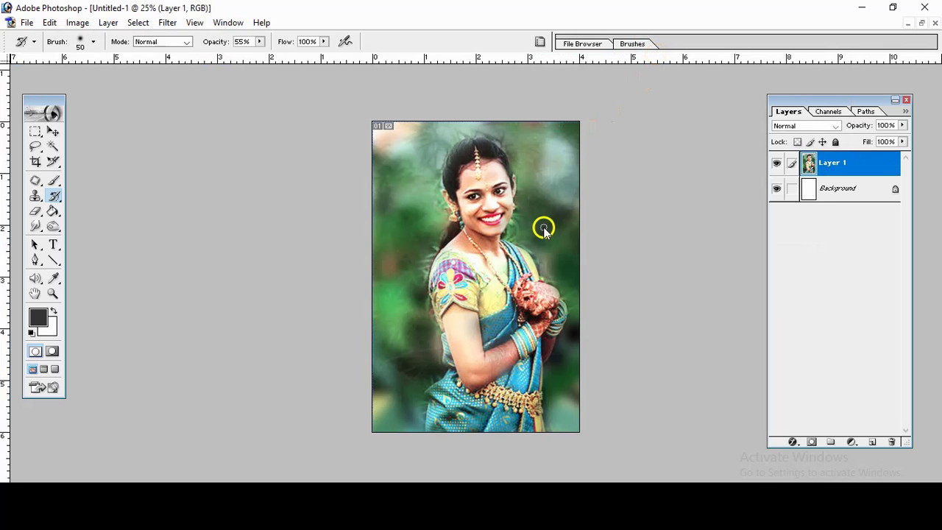
# Step: Scale the pasted portrait Layer 1 down to about 90.2% and commit the transform
pyautogui.hotkey('ctrl', 't')
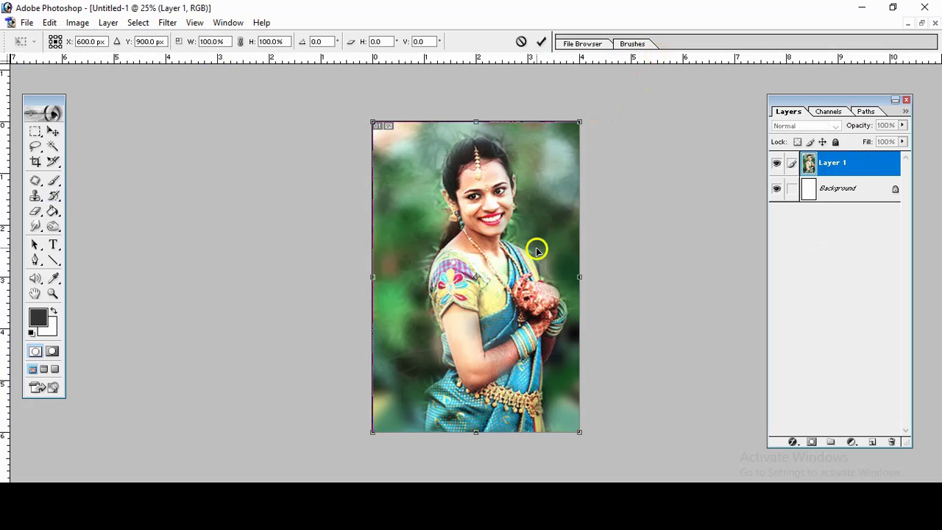
pyautogui.moveTo(578, 432)
pyautogui.mouseDown()
pyautogui.moveTo(561, 422)
pyautogui.moveTo(566, 428)
pyautogui.mouseUp()
pyautogui.press('Return')
pyautogui.press('y')
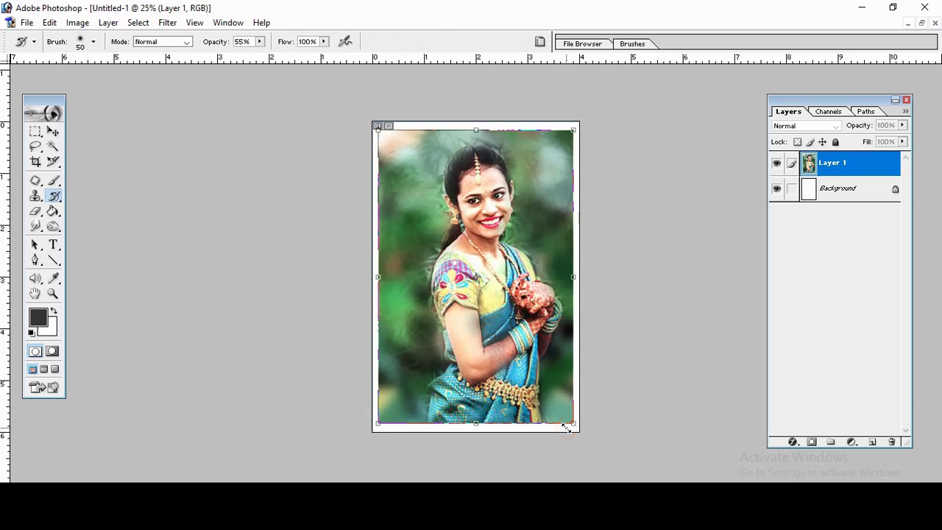
pyautogui.hotkey('alt', 'e')
pyautogui.press('k')
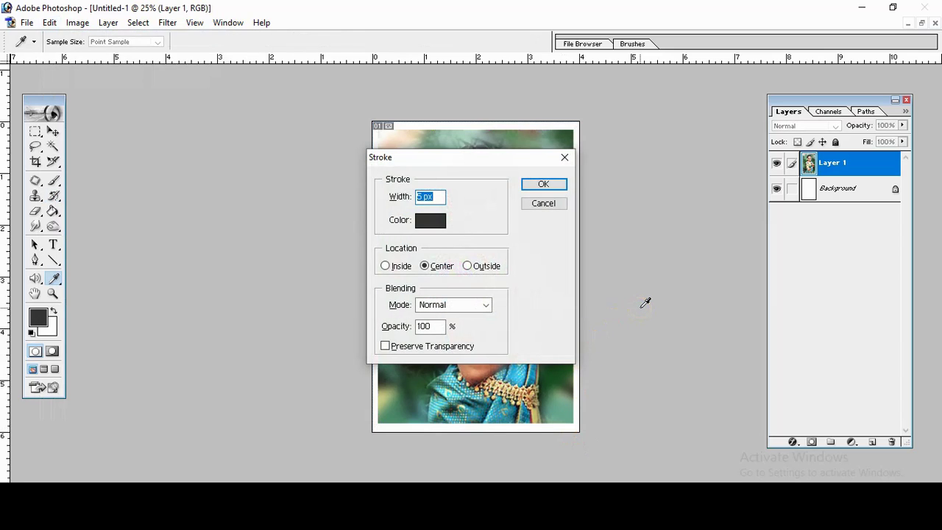
# Step: Stroke the portrait with a 7 px border, then reapply the stroke at 12 px width
pyautogui.press('BackSpace')
pyautogui.write('7')
pyautogui.press('Return')
pyautogui.press('y')
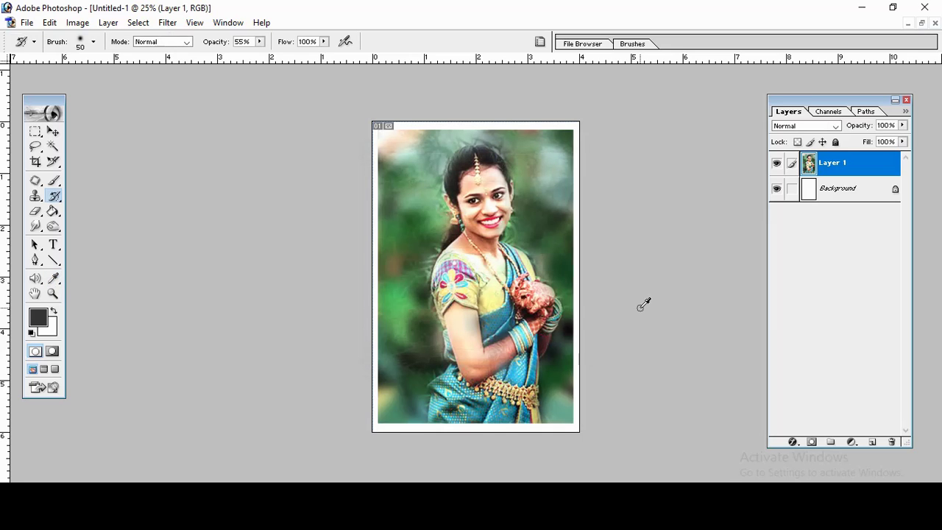
pyautogui.hotkey('alt', 'e')
pyautogui.write('k')
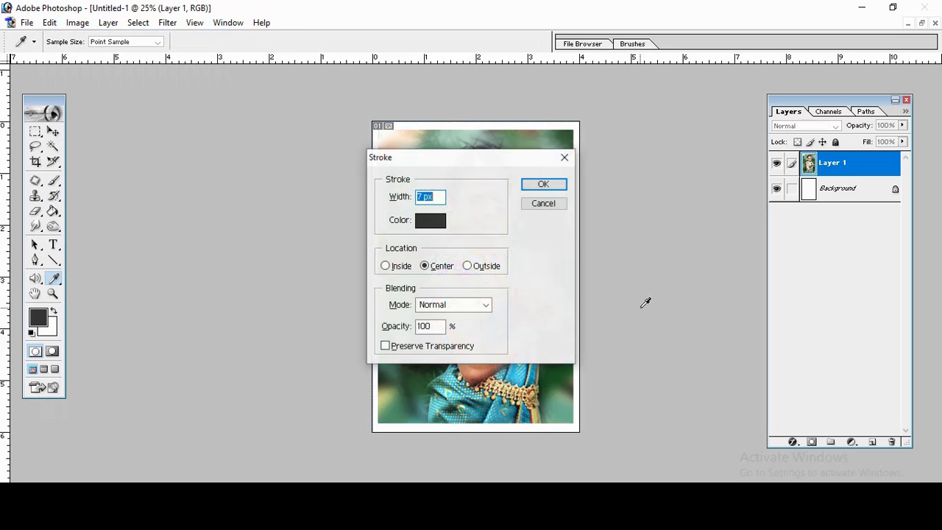
pyautogui.write('12')
pyautogui.press('Return')
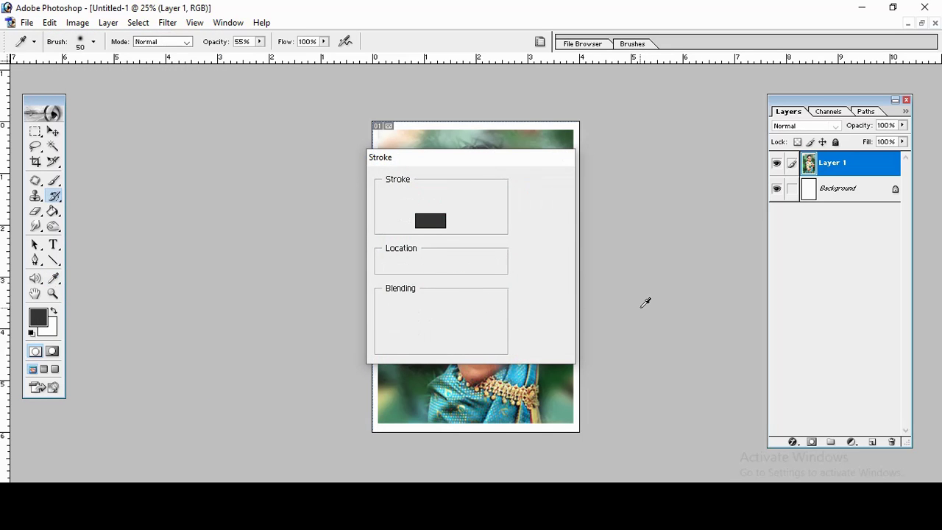